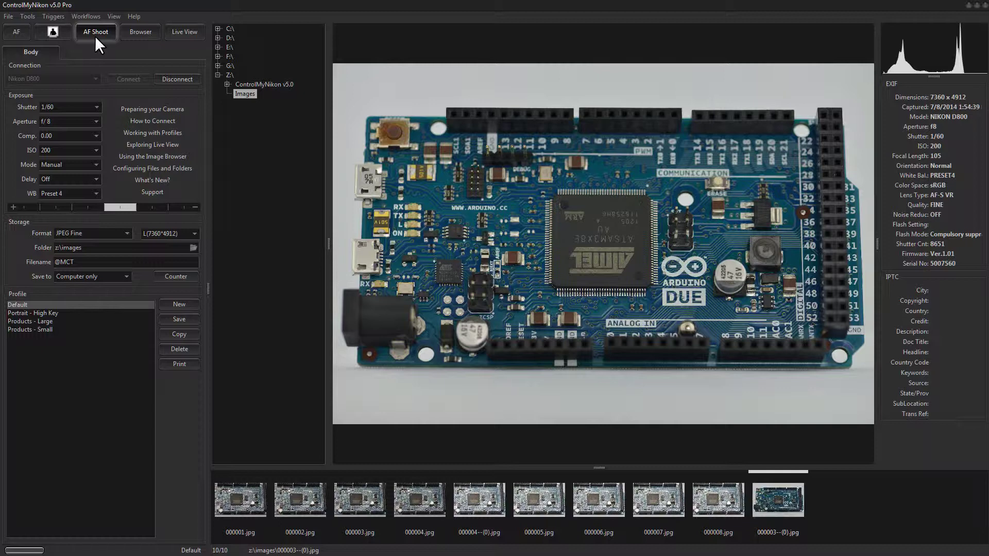
- Autofocus the camera and take one photo with Shoot and another with AF Shoot
{"action": "left_click", "coordinate": [17, 29]}
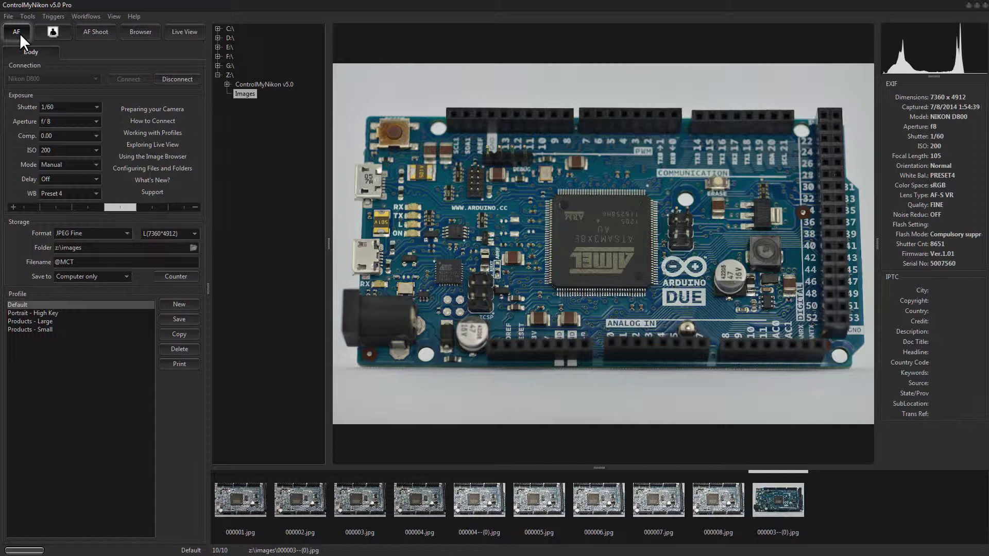
{"action": "left_click", "coordinate": [48, 32]}
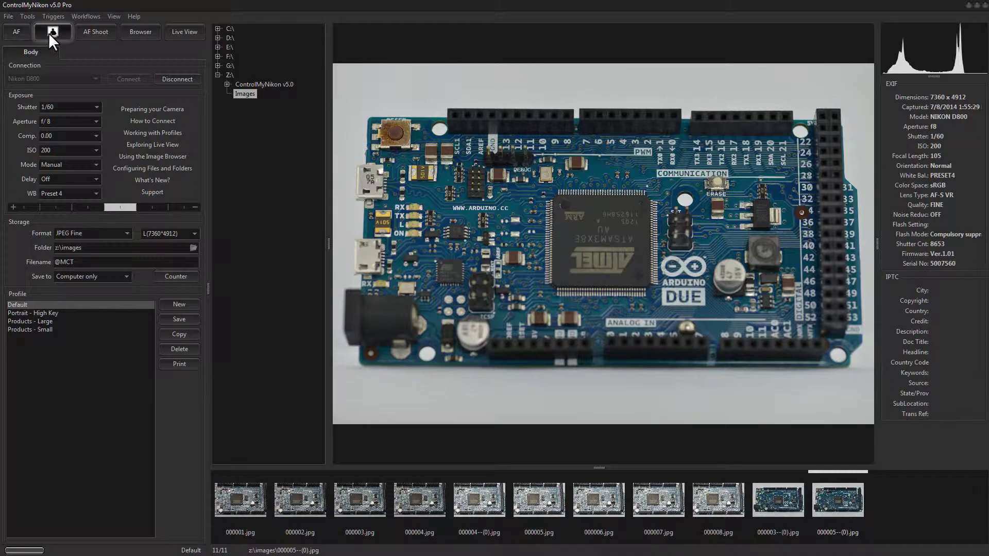
{"action": "left_click", "coordinate": [97, 35]}
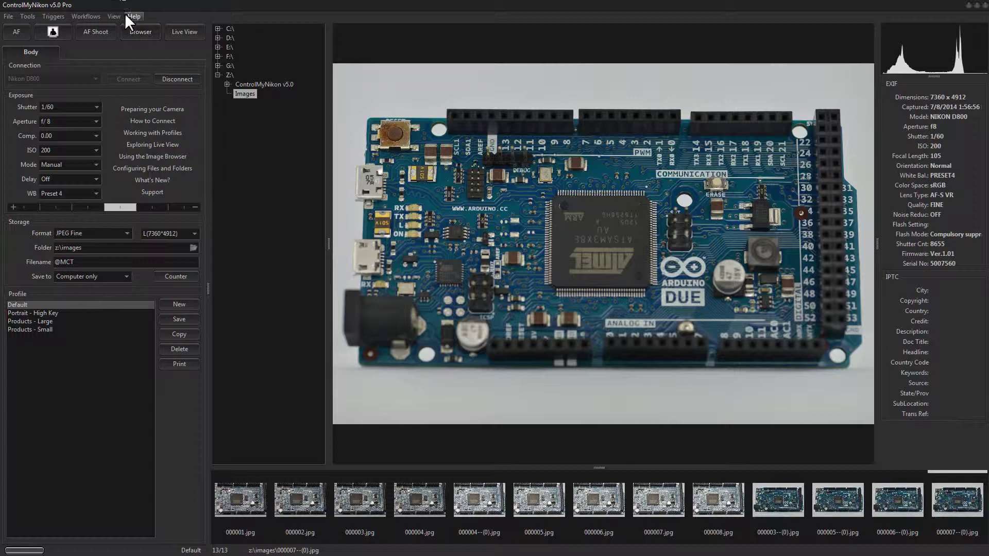
{"action": "left_click", "coordinate": [52, 17]}
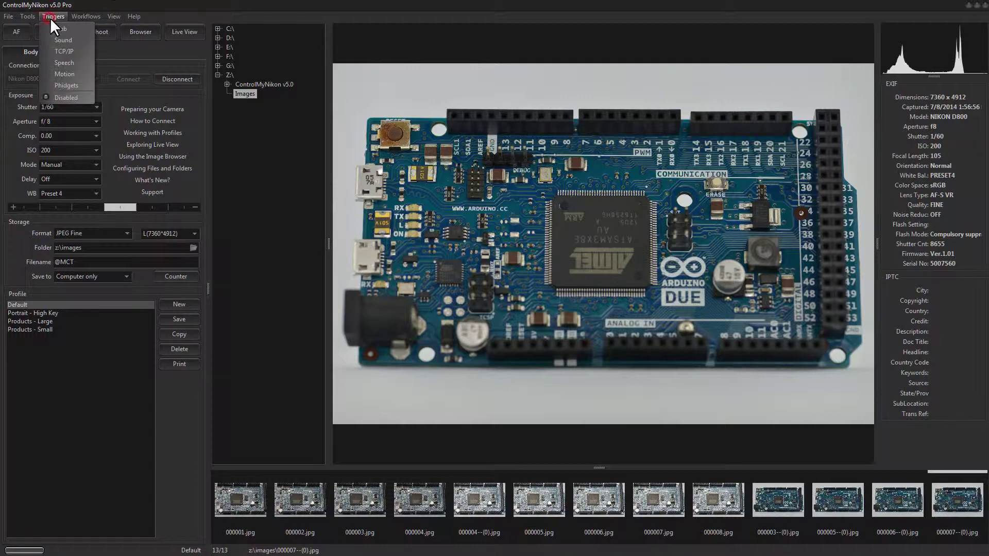
{"action": "left_click", "coordinate": [85, 38]}
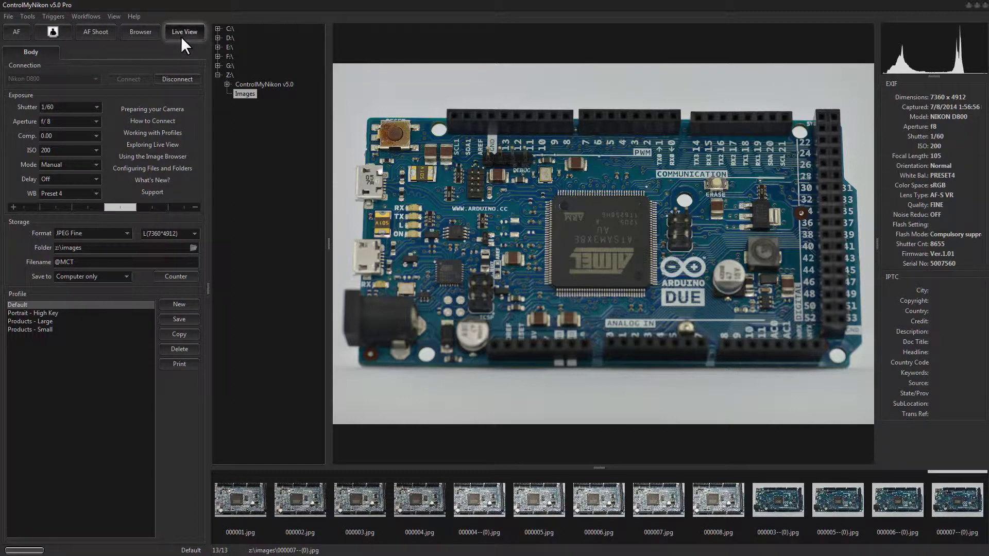
- Start Live View and shoot from the live image with both the main and the Live View shoot controls
{"action": "left_click", "coordinate": [181, 35]}
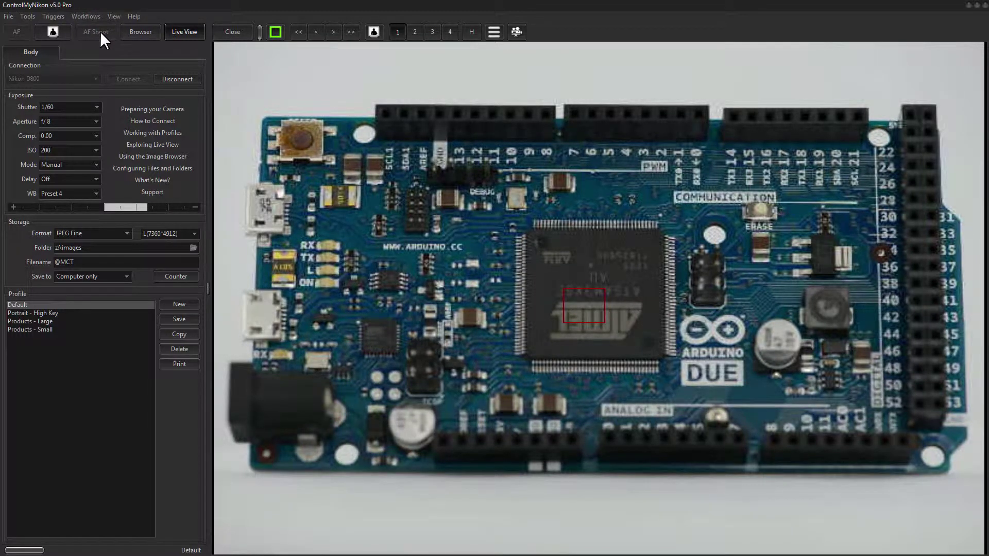
{"action": "left_click", "coordinate": [54, 31]}
{"action": "left_click", "coordinate": [374, 33]}
- Collapse the camera settings pane to widen the live image, and expand it again
{"action": "left_click", "coordinate": [210, 288]}
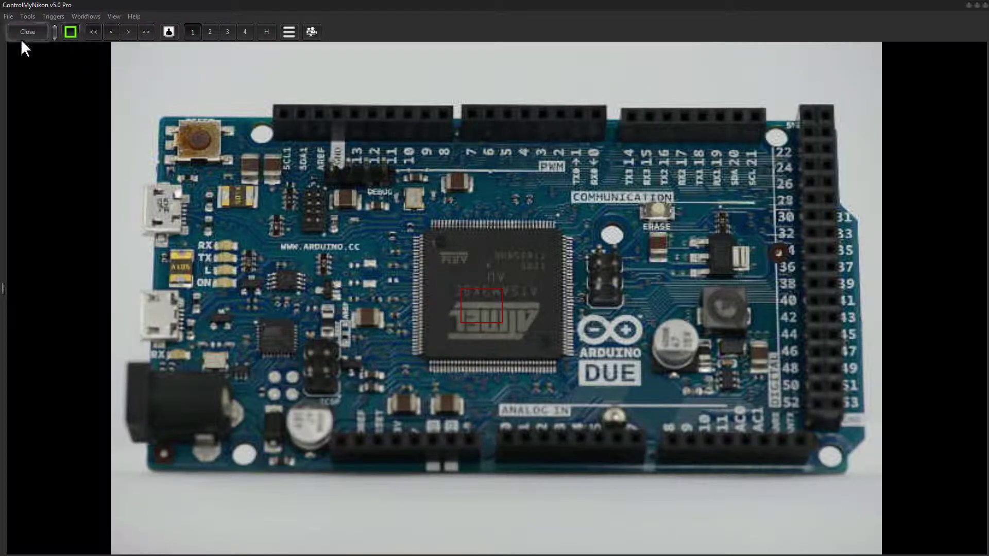
{"action": "left_click", "coordinate": [6, 288]}
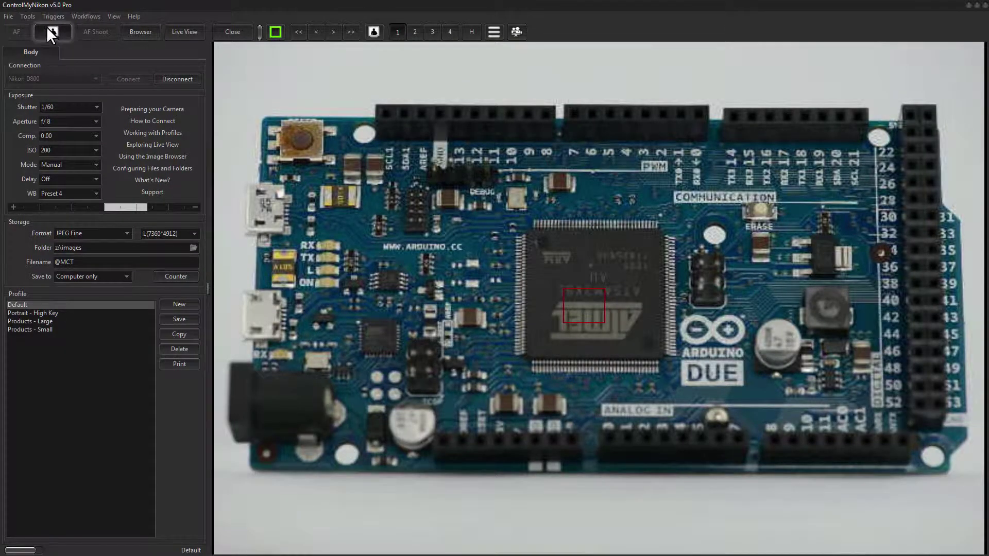
- Assign F5 as the keyboard shortcut for the Shoot action and close the shortcut list
{"action": "left_click", "coordinate": [29, 14]}
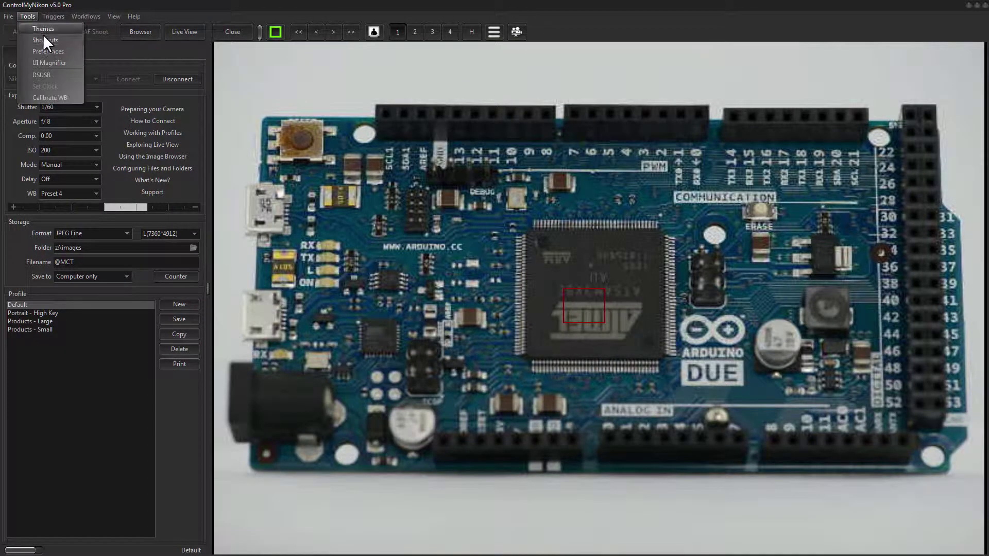
{"action": "left_click", "coordinate": [45, 41]}
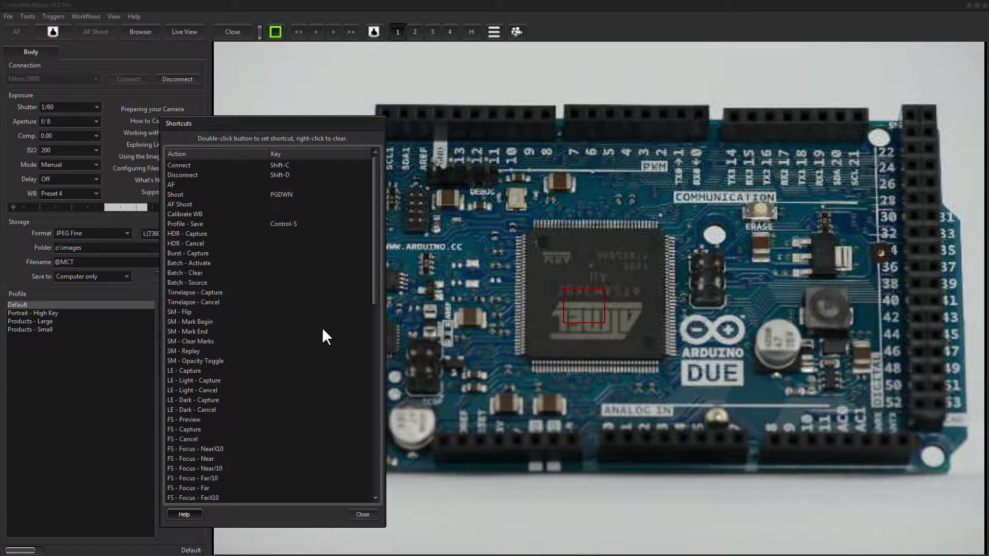
{"action": "left_click", "coordinate": [186, 195]}
{"action": "double_click", "coordinate": [286, 196]}
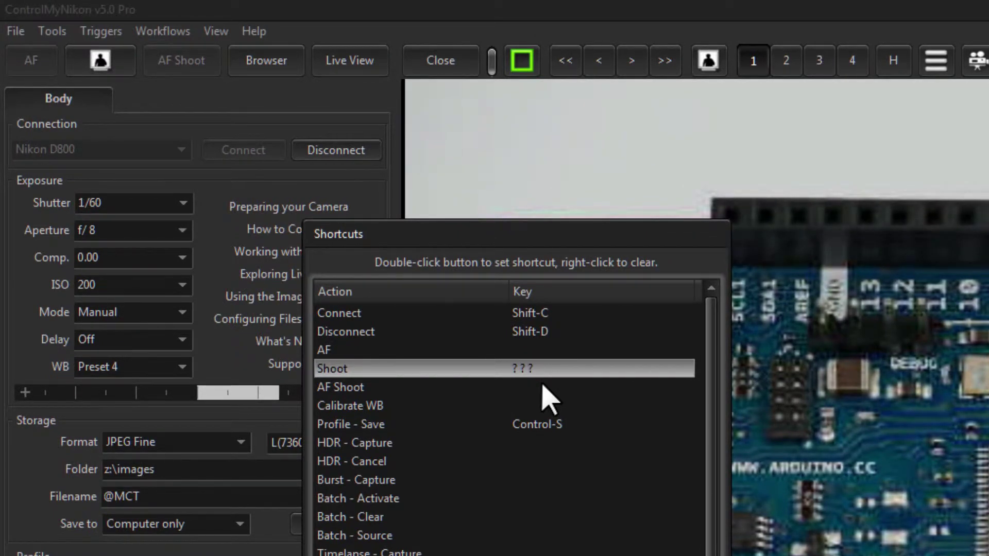
{"action": "key", "text": "F5"}
{"action": "left_click", "coordinate": [518, 406]}
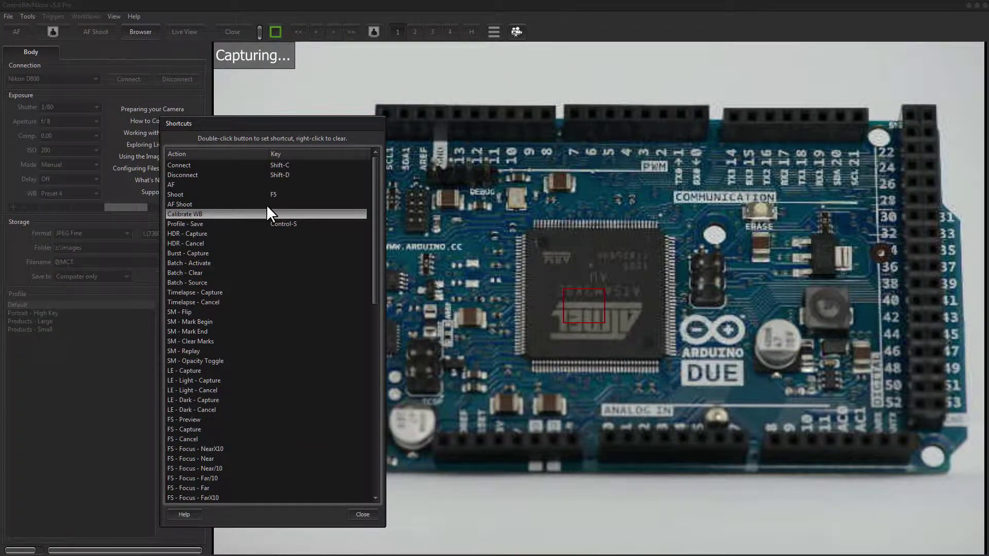
{"action": "left_click", "coordinate": [362, 514]}
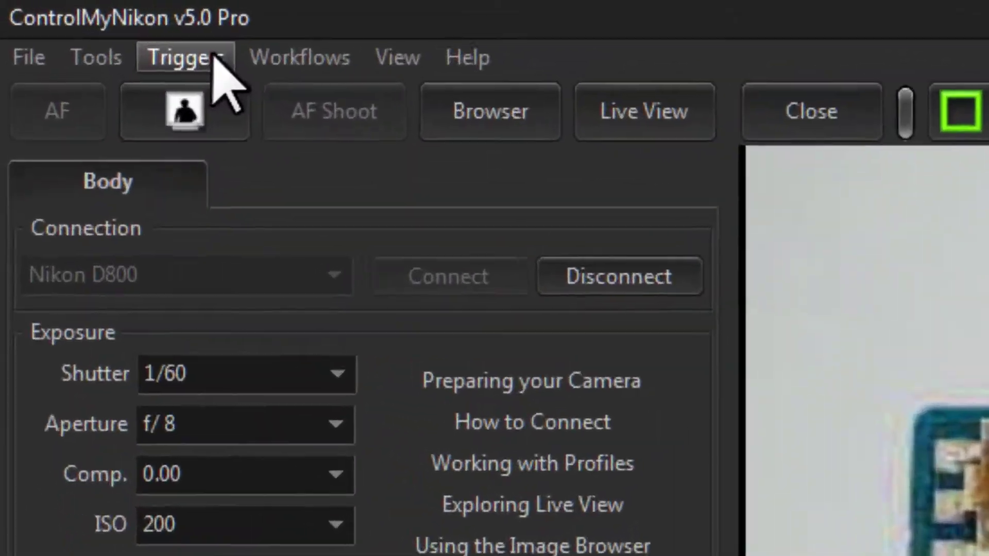
- Enable the Web trigger on 127.0.0.1, port 80, and open its test page in the browser
{"action": "left_click", "coordinate": [59, 15]}
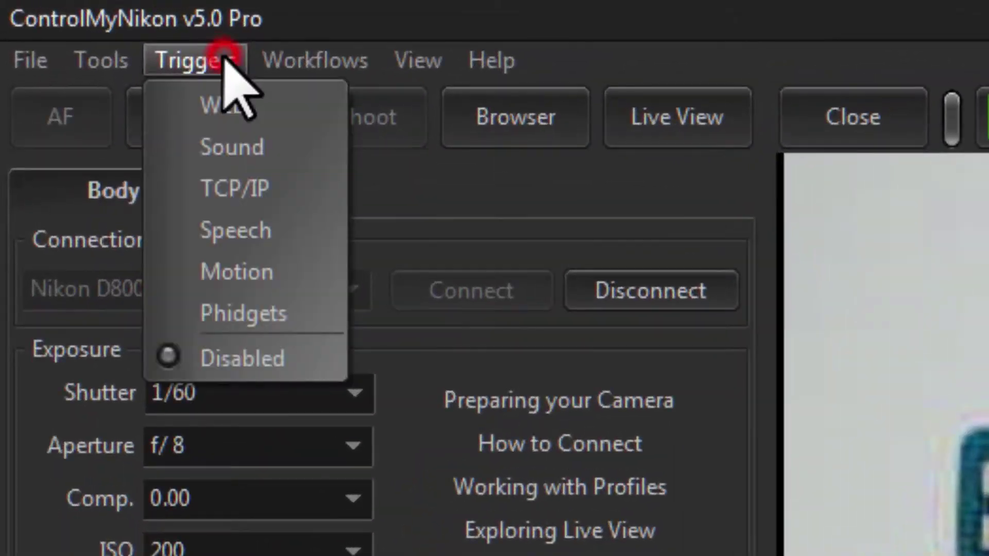
{"action": "left_click", "coordinate": [245, 108]}
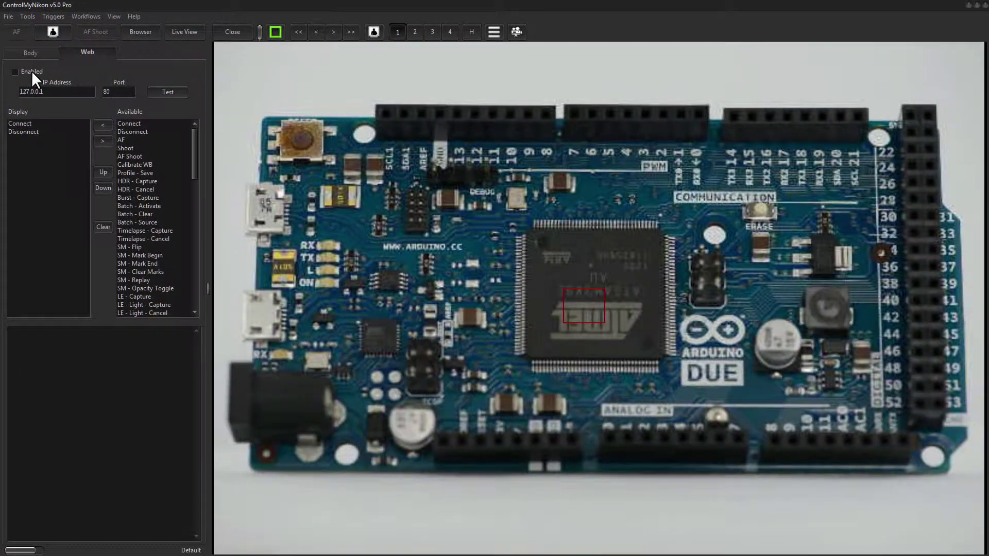
{"action": "left_click", "coordinate": [32, 72]}
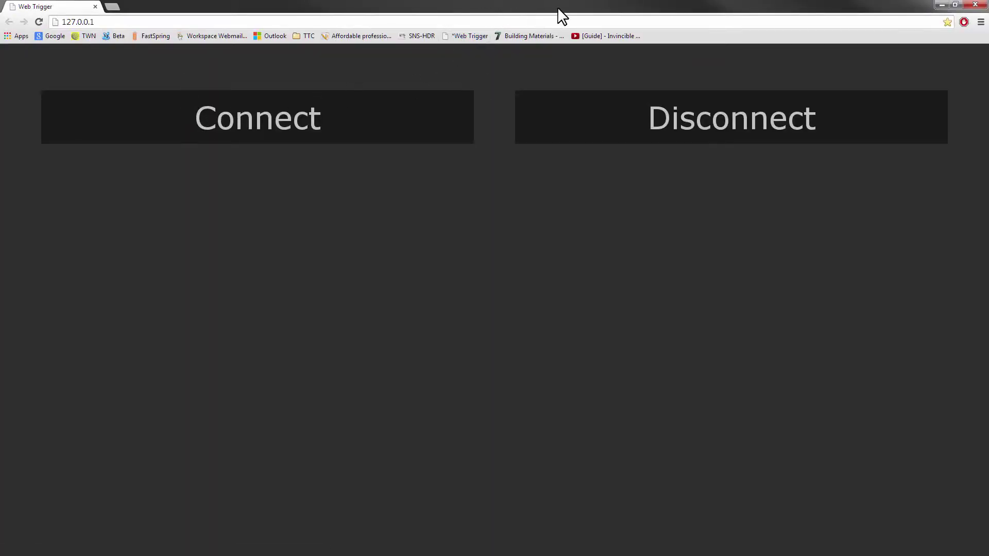
- Shrink the browser window to uncover the trigger settings, and compare the page address with the Web trigger's IP address
{"action": "double_click", "coordinate": [636, 5]}
{"action": "left_click", "coordinate": [393, 25]}
{"action": "left_click_drag", "start_coordinate": [393, 11], "coordinate": [393, 9]}
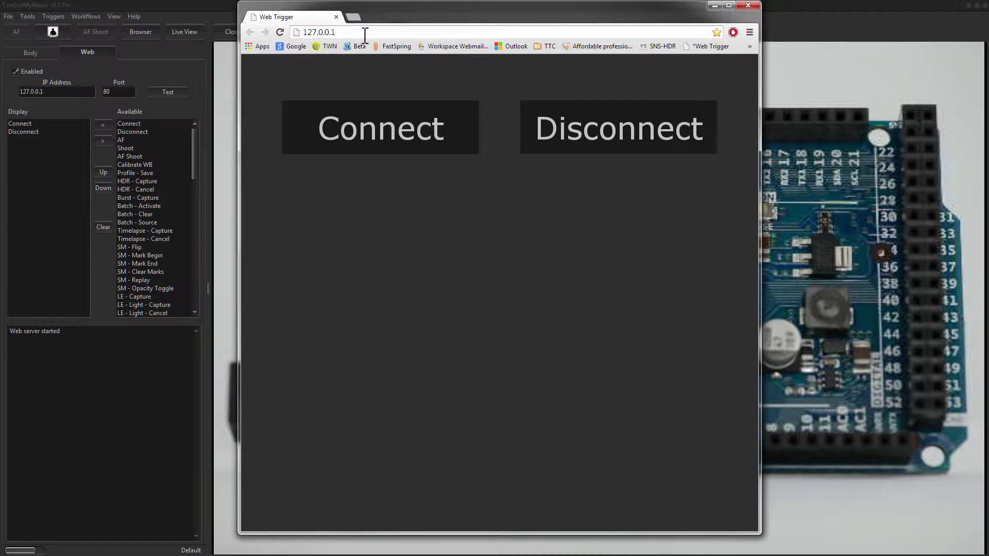
{"action": "left_click_drag", "start_coordinate": [359, 32], "coordinate": [302, 33]}
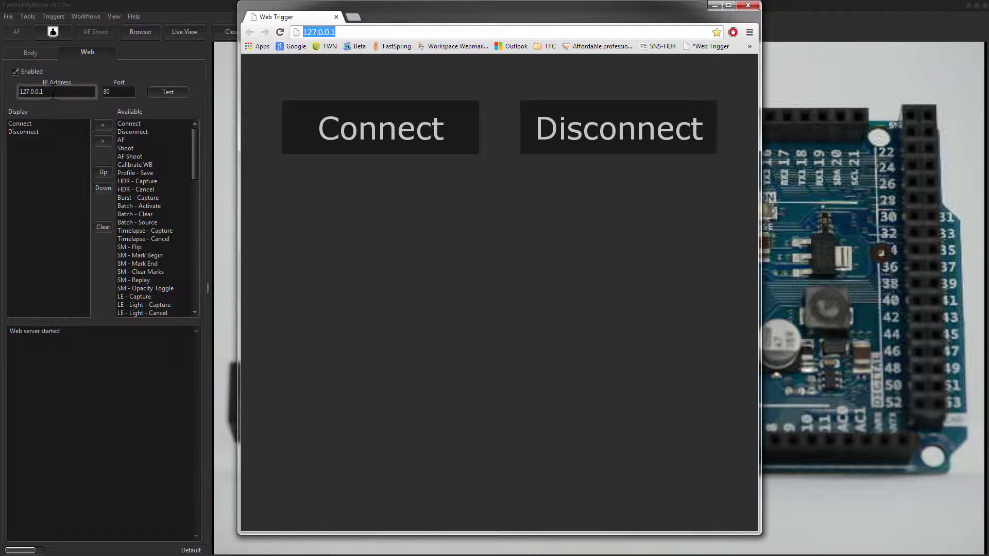
{"action": "left_click", "coordinate": [82, 91]}
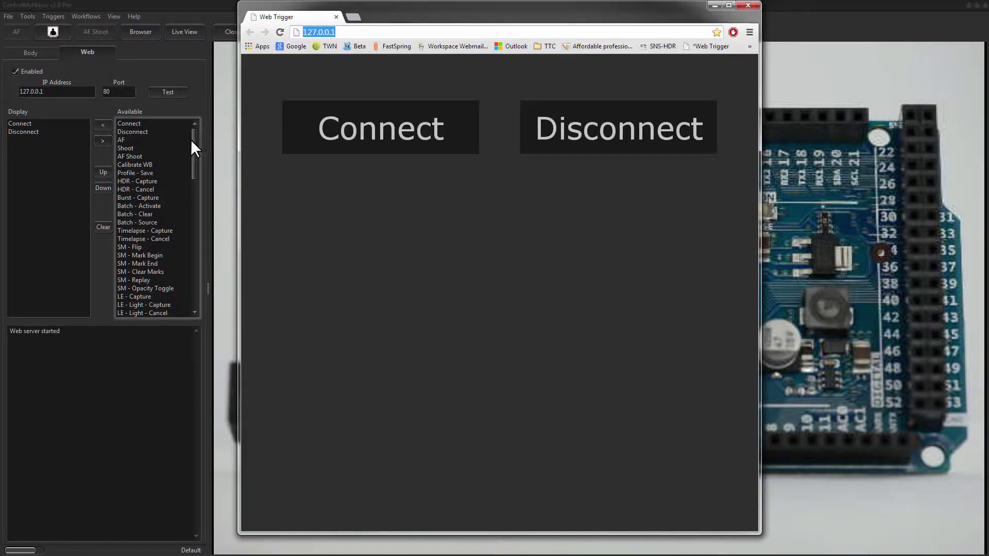
- Add Shoot to the Web trigger's displayed actions and run it from a newly opened test page
{"action": "left_click_drag", "start_coordinate": [192, 145], "coordinate": [150, 150]}
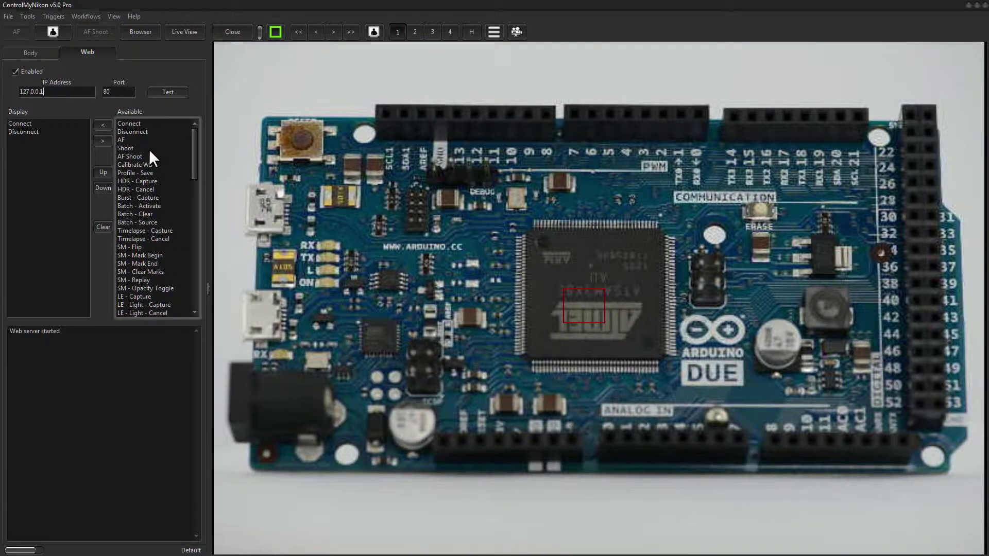
{"action": "left_click", "coordinate": [54, 142]}
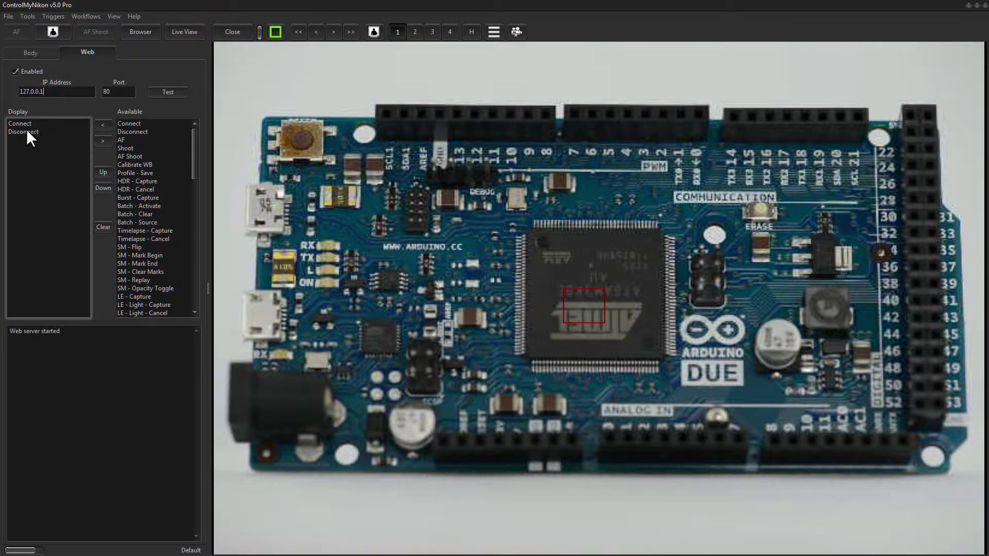
{"action": "double_click", "coordinate": [128, 148]}
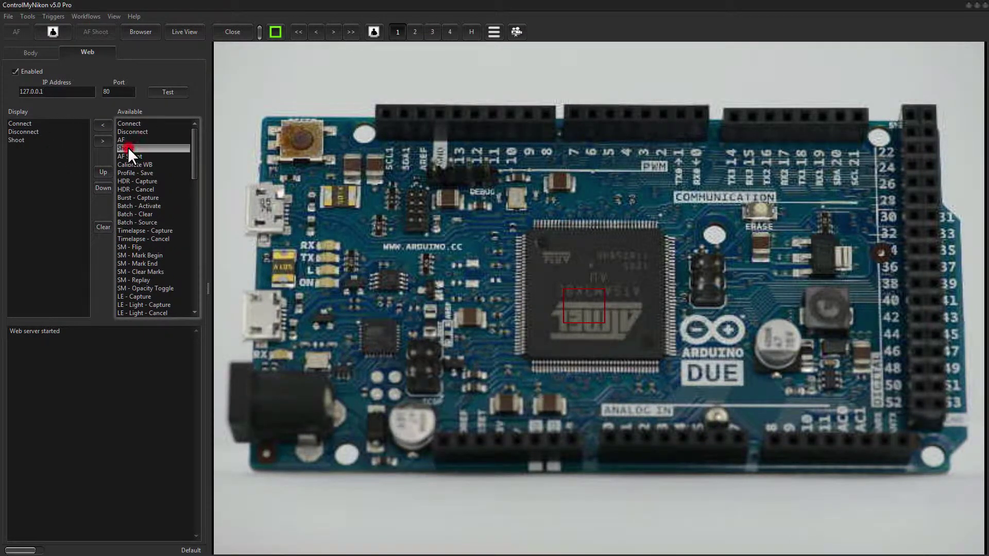
{"action": "left_click", "coordinate": [166, 92]}
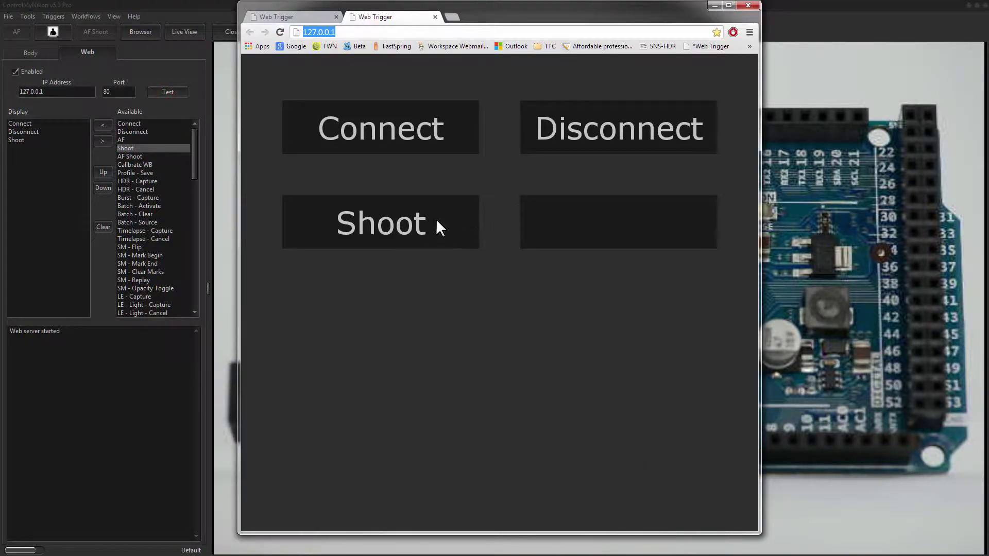
{"action": "left_click", "coordinate": [407, 227]}
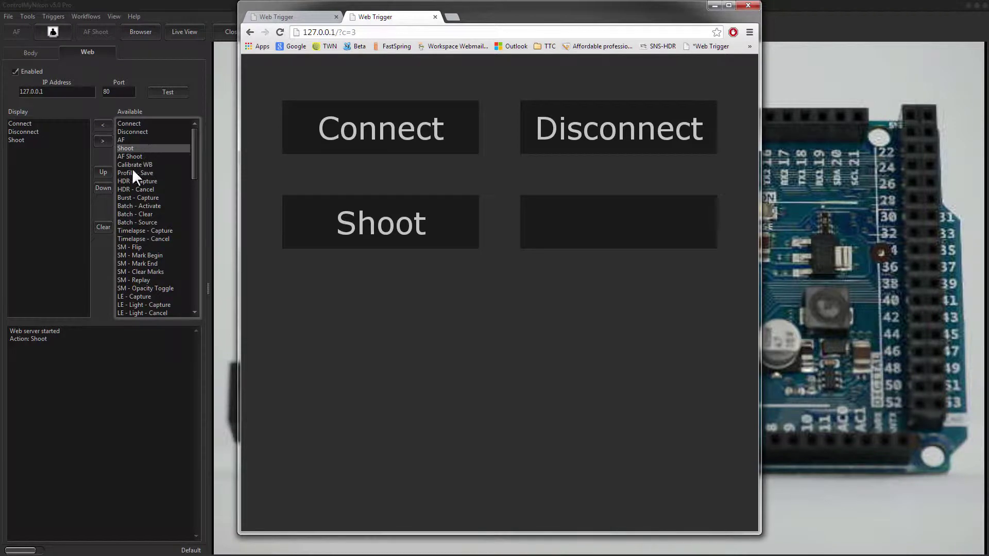
- Turn off the Web trigger and switch to the Sound trigger
{"action": "mouse_move", "coordinate": [195, 141]}
{"action": "left_mouse_down"}
{"action": "mouse_move", "coordinate": [201, 279]}
{"action": "mouse_move", "coordinate": [207, 212]}
{"action": "mouse_move", "coordinate": [196, 129]}
{"action": "left_mouse_up"}
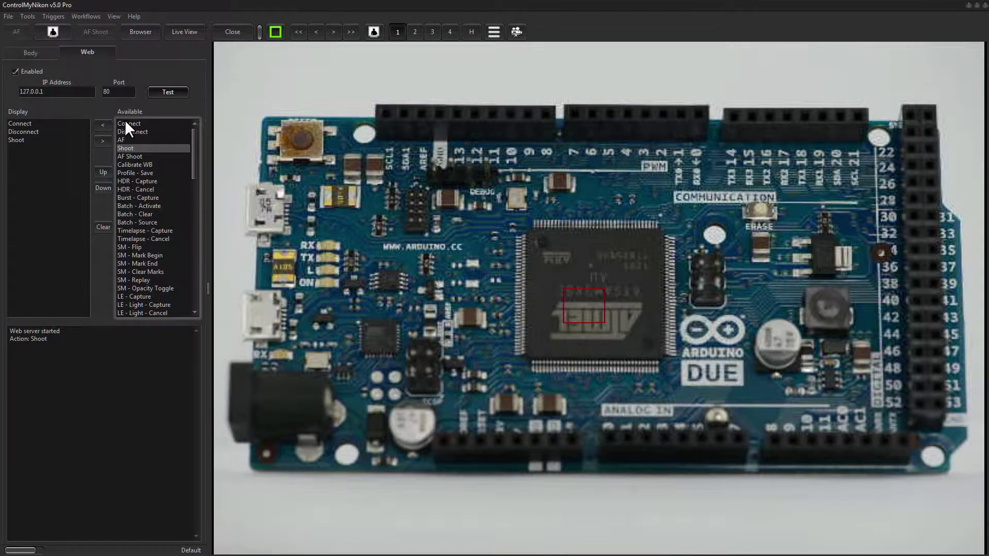
{"action": "left_click", "coordinate": [24, 73]}
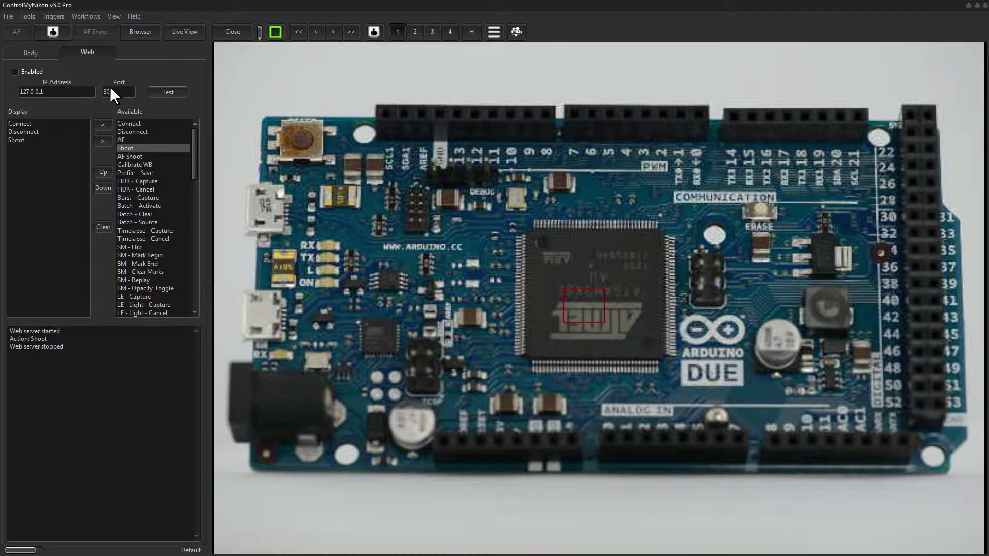
{"action": "left_click", "coordinate": [53, 16]}
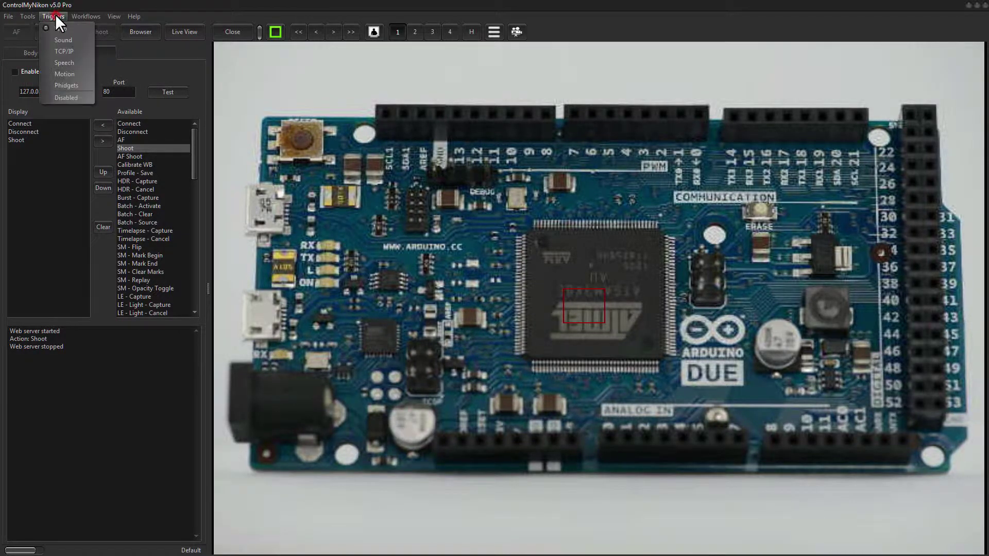
{"action": "left_click", "coordinate": [63, 40]}
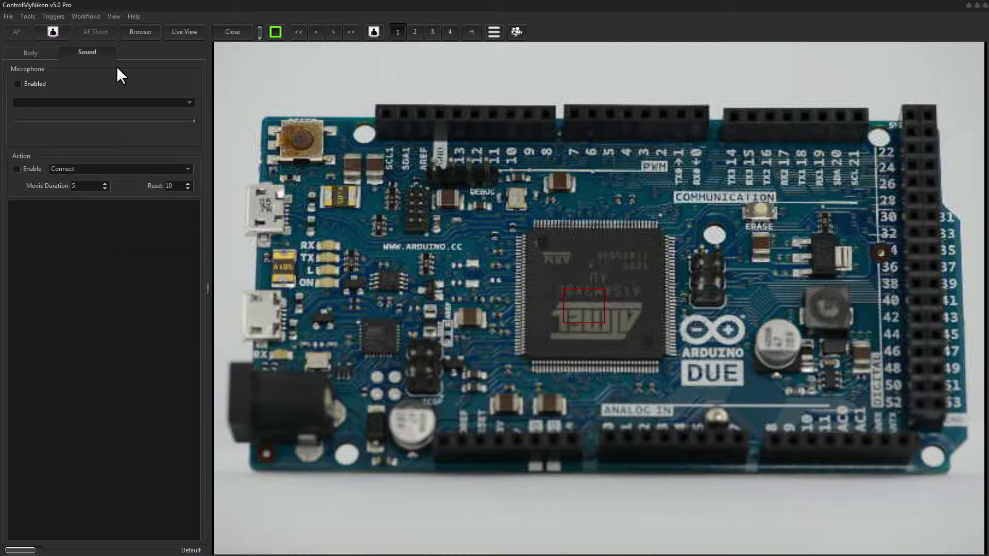
- Select Primary Sound Capture Driver as the Sound trigger's microphone and enable listening
{"action": "left_click", "coordinate": [137, 103]}
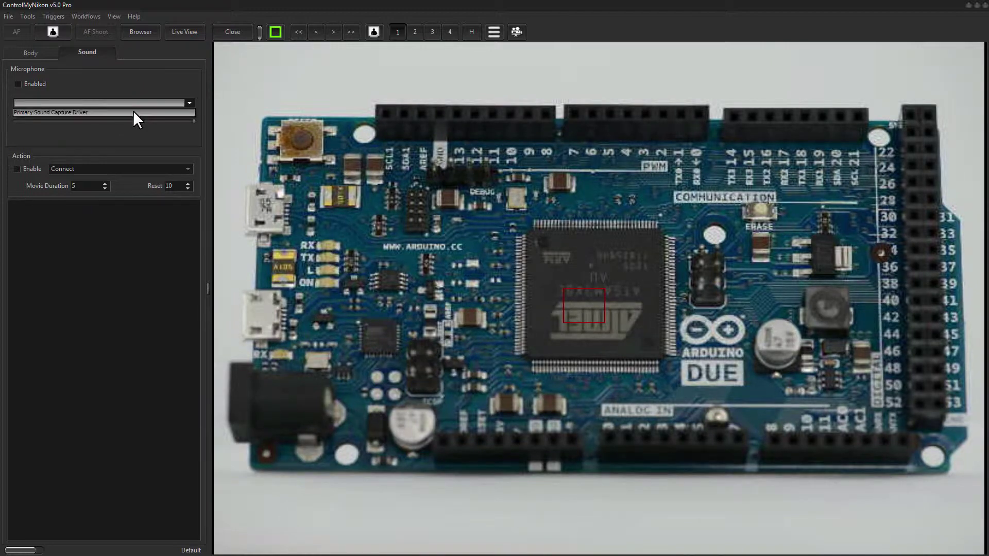
{"action": "left_click", "coordinate": [133, 112]}
{"action": "left_click", "coordinate": [35, 83]}
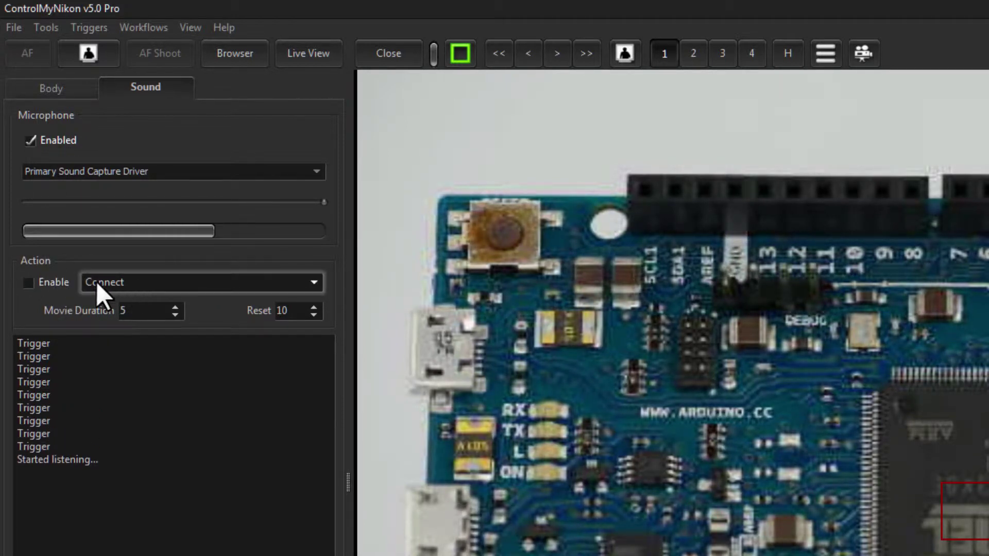
- Set the Sound trigger to run an enabled Shoot action, with its threshold lowered to about 60% of the range
{"action": "left_click", "coordinate": [121, 282]}
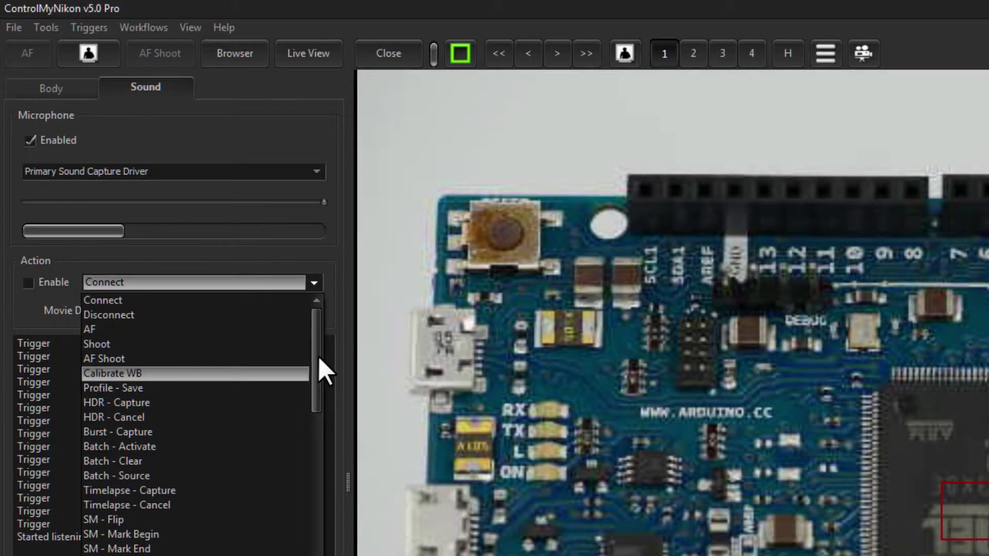
{"action": "scroll", "coordinate": [319, 358], "scroll_direction": "down", "scroll_amount": 1}
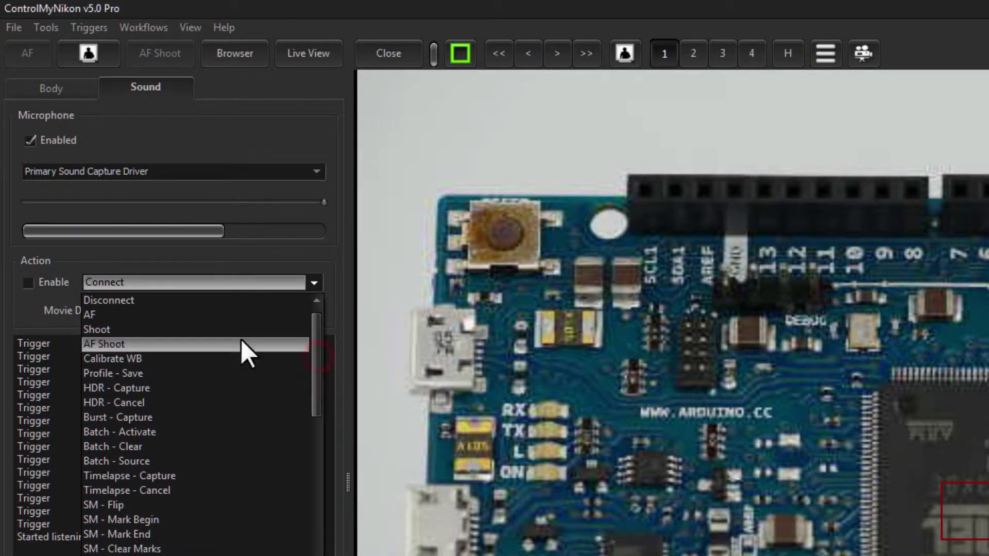
{"action": "left_click", "coordinate": [182, 329]}
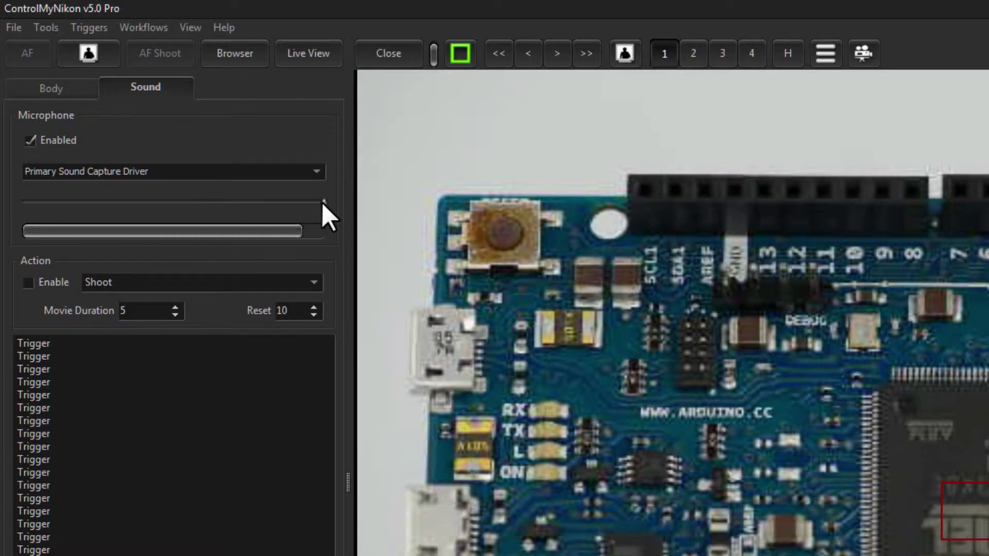
{"action": "left_click_drag", "start_coordinate": [322, 202], "coordinate": [204, 199]}
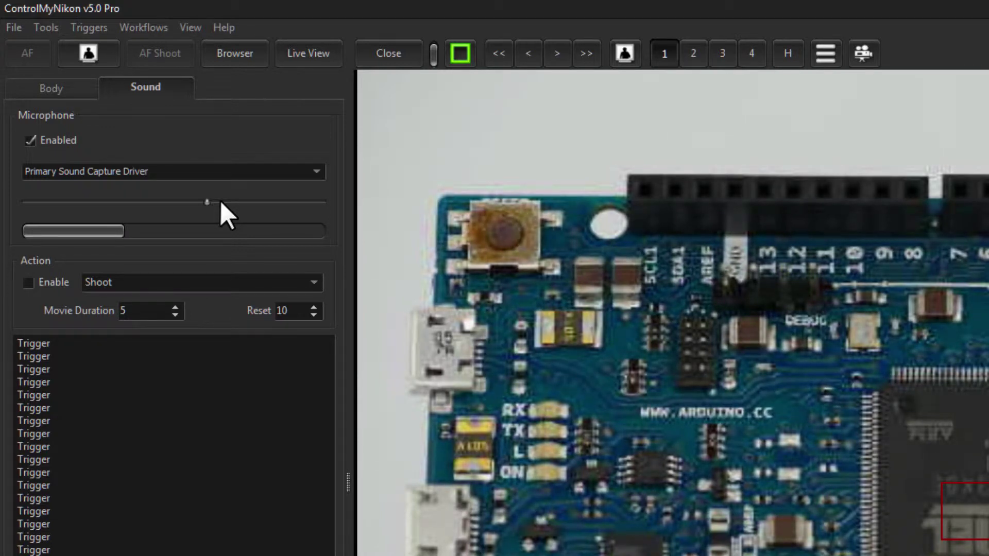
{"action": "left_click", "coordinate": [30, 282]}
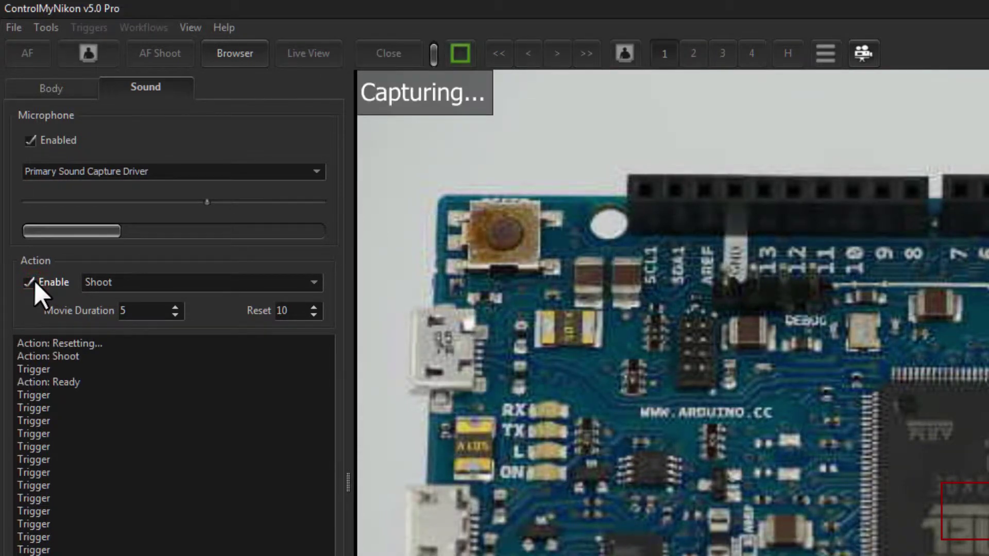
- Turn off the Sound trigger's action and microphone, and switch to an enabled TCP/IP trigger
{"action": "left_click", "coordinate": [31, 283]}
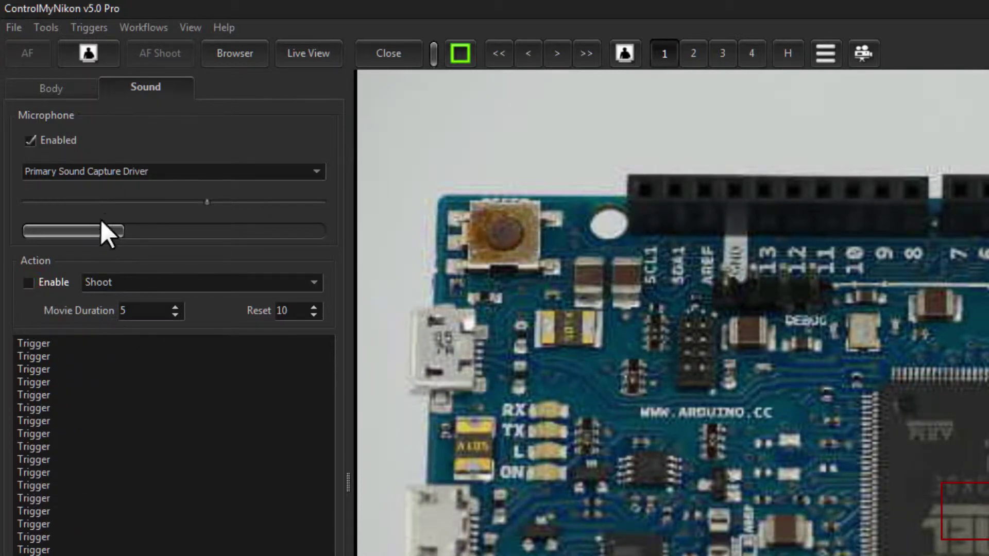
{"action": "left_click", "coordinate": [52, 139]}
{"action": "left_click", "coordinate": [103, 30]}
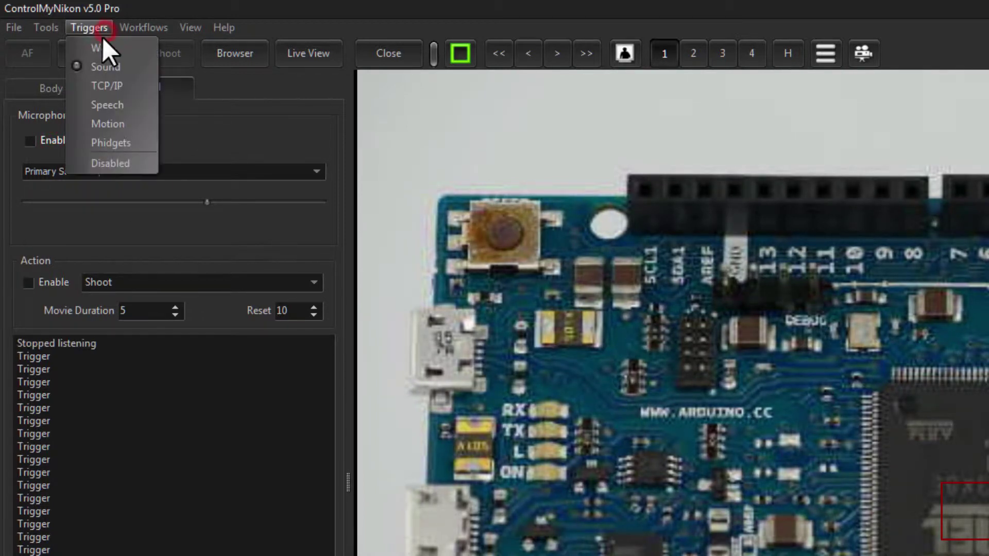
{"action": "left_click", "coordinate": [101, 86]}
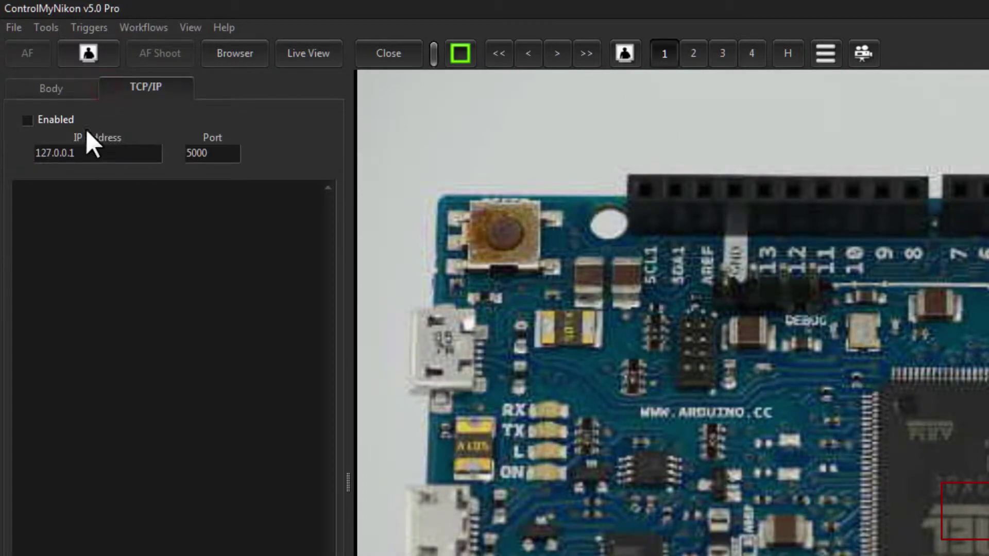
{"action": "left_click", "coordinate": [57, 118]}
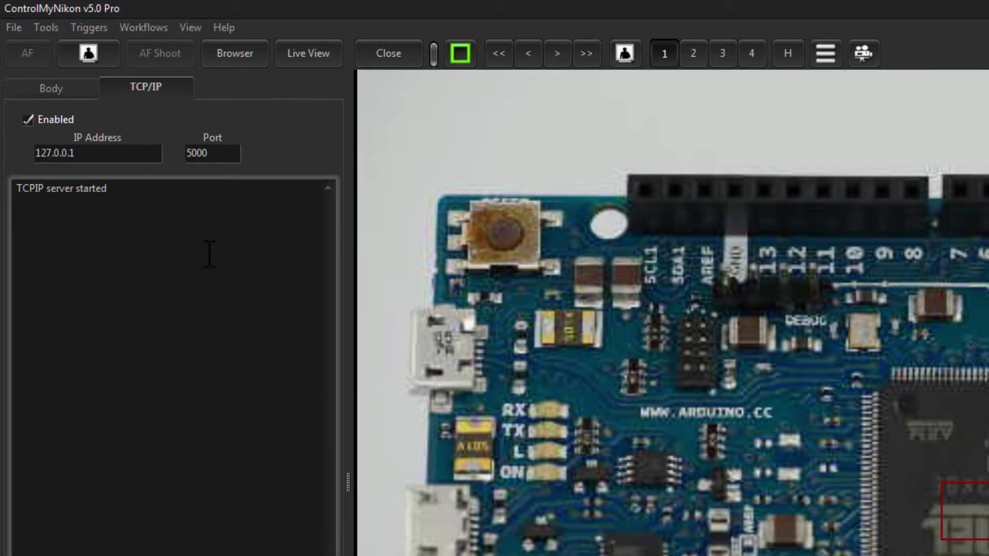
- Turn off the TCP/IP trigger and switch to the Speech trigger
{"action": "left_click", "coordinate": [32, 120]}
{"action": "left_click", "coordinate": [93, 28]}
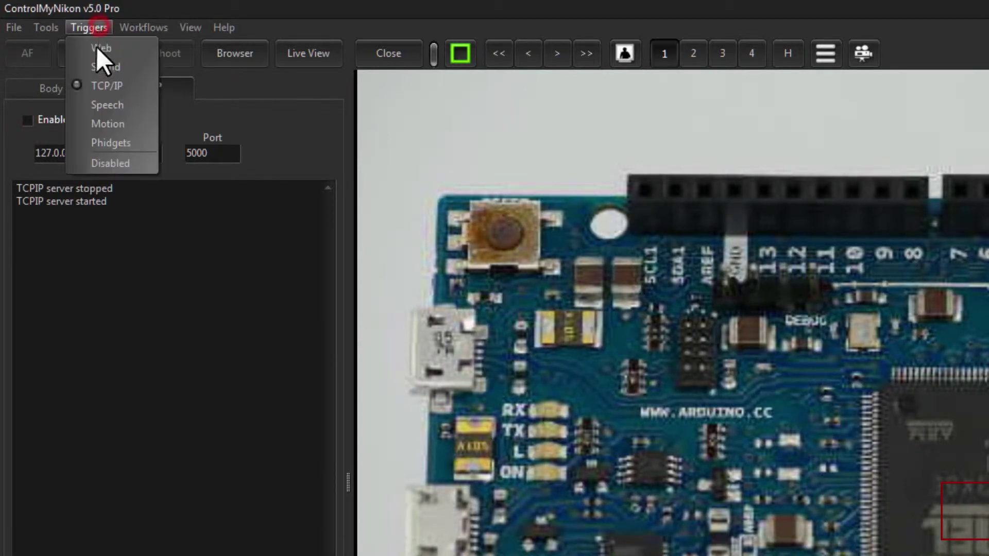
{"action": "left_click", "coordinate": [101, 109]}
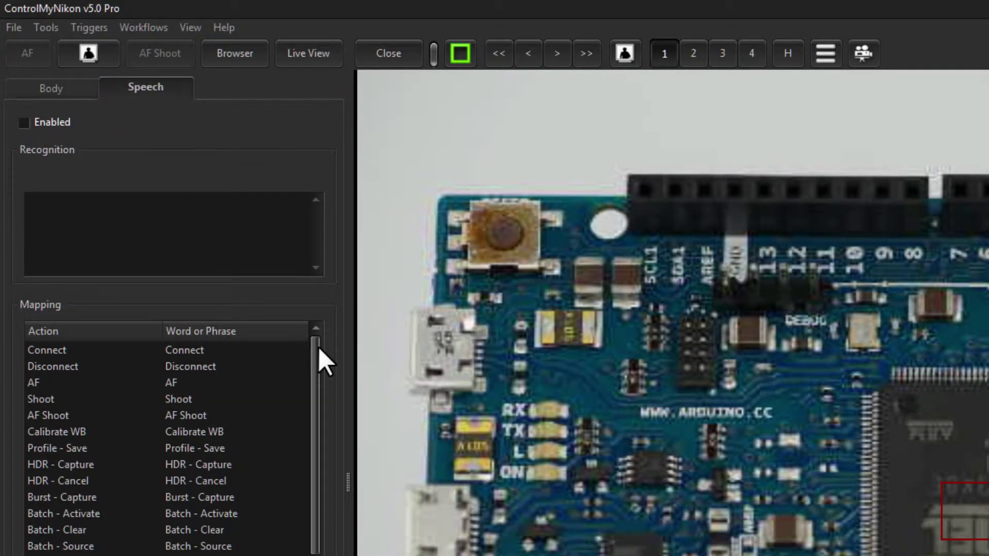
- Test speech recognition with the phrase mapped to Shoot, turning the Speech trigger on for the test and off again
{"action": "left_click", "coordinate": [26, 122]}
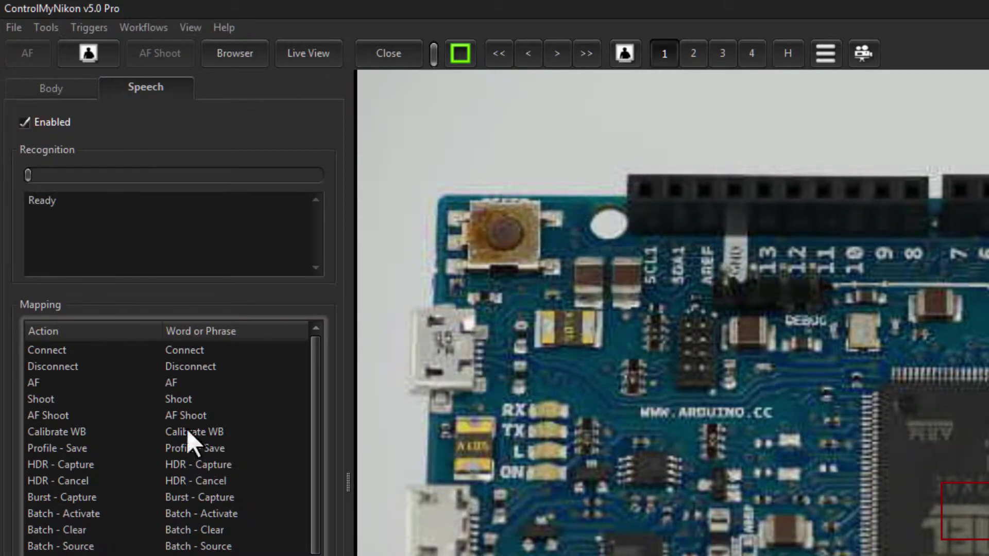
{"action": "left_click", "coordinate": [184, 395]}
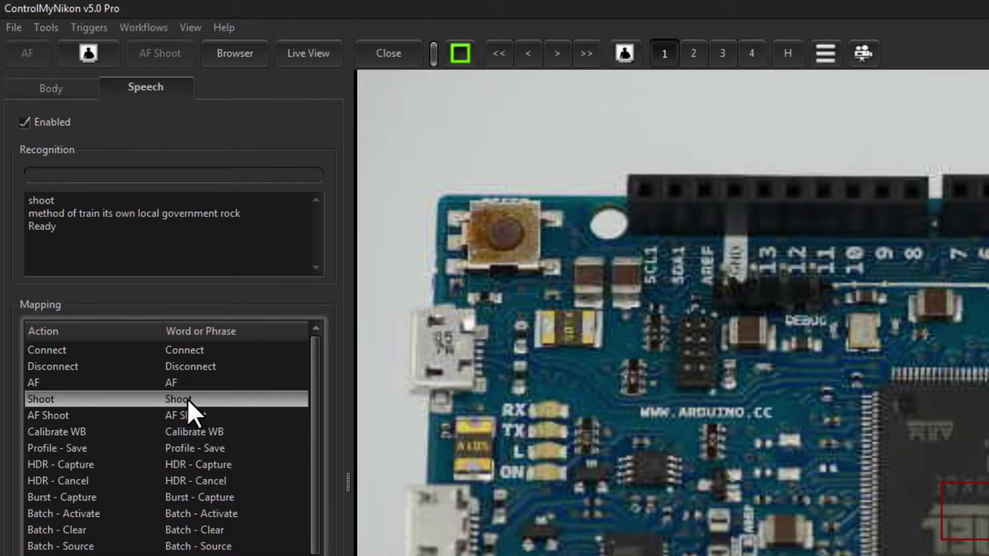
{"action": "left_click", "coordinate": [37, 121]}
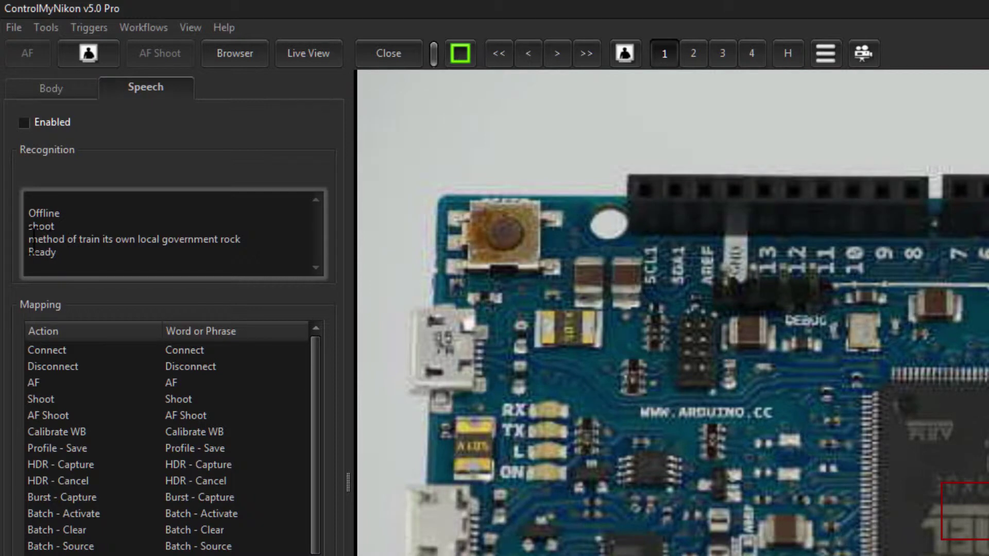
- Examine the wrongly recognized phrase in the Speech trigger's recognition log
{"action": "left_click_drag", "start_coordinate": [31, 239], "coordinate": [243, 260]}
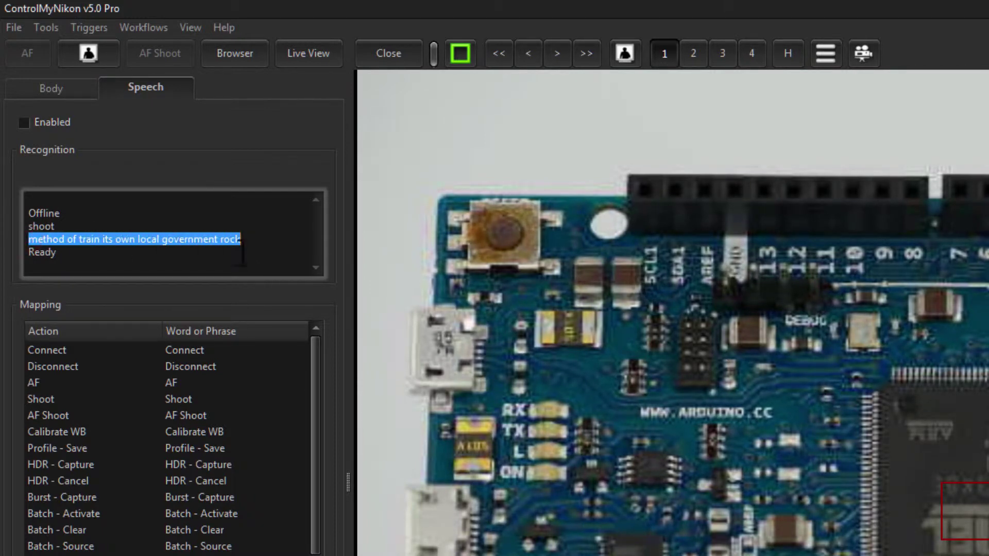
{"action": "left_click", "coordinate": [61, 257]}
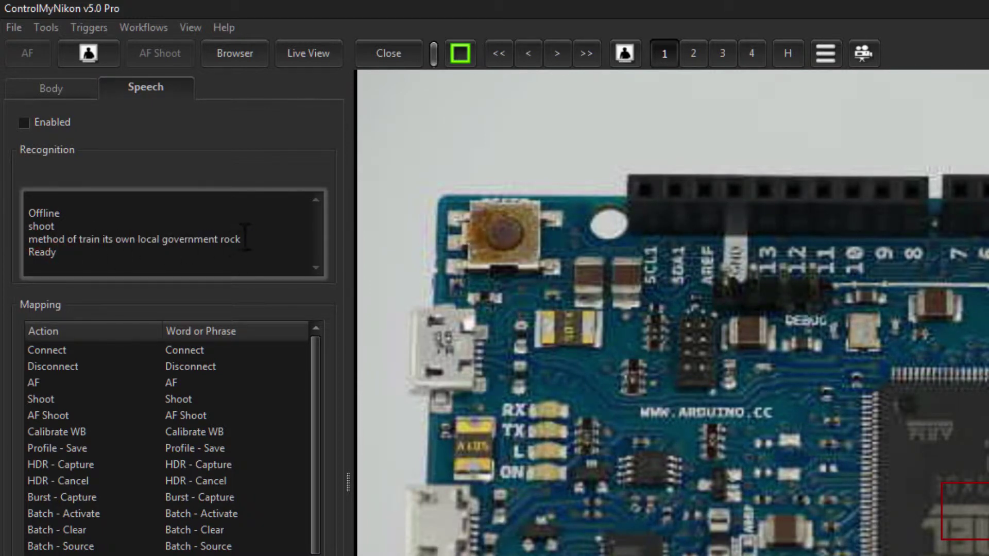
{"action": "left_click_drag", "start_coordinate": [239, 236], "coordinate": [242, 253]}
{"action": "left_click", "coordinate": [73, 247]}
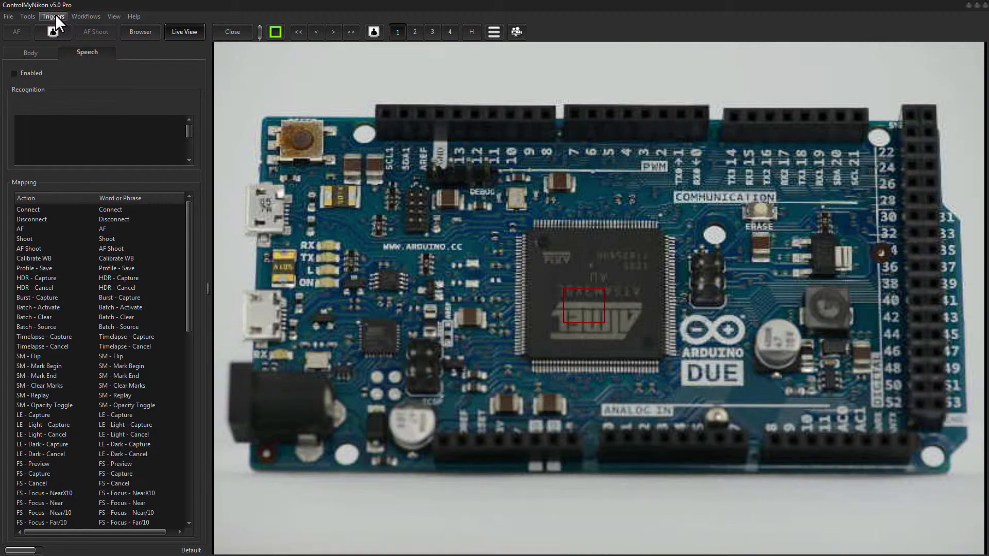
- Switch to an enabled Motion trigger and draw a five-sided target area over the board's main chip
{"action": "left_click", "coordinate": [55, 16]}
{"action": "left_click", "coordinate": [67, 72]}
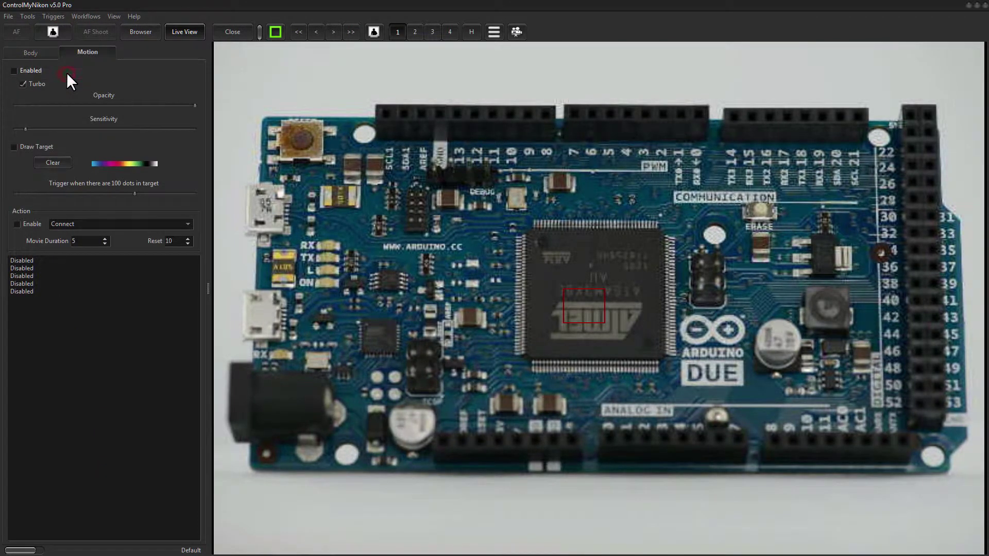
{"action": "left_click", "coordinate": [32, 147]}
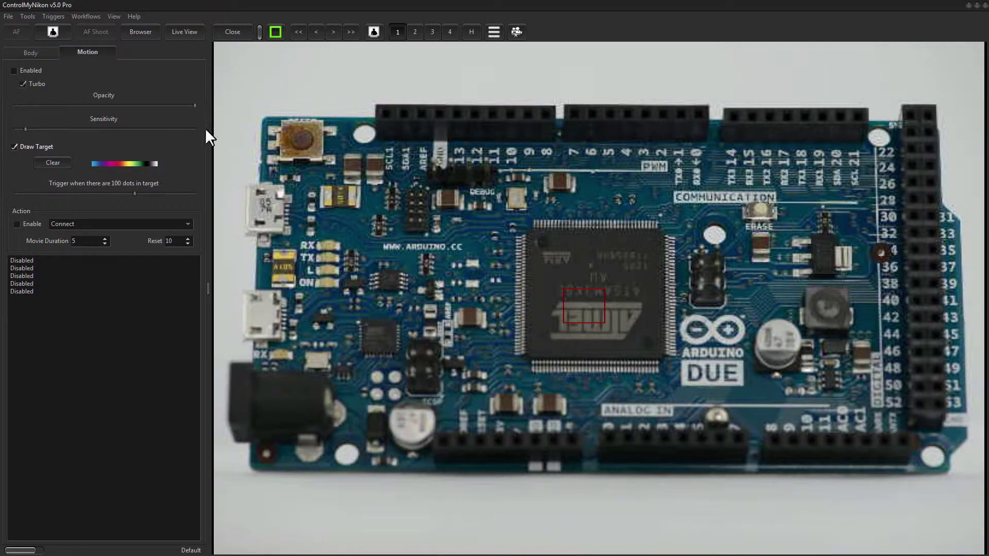
{"action": "left_click", "coordinate": [32, 71]}
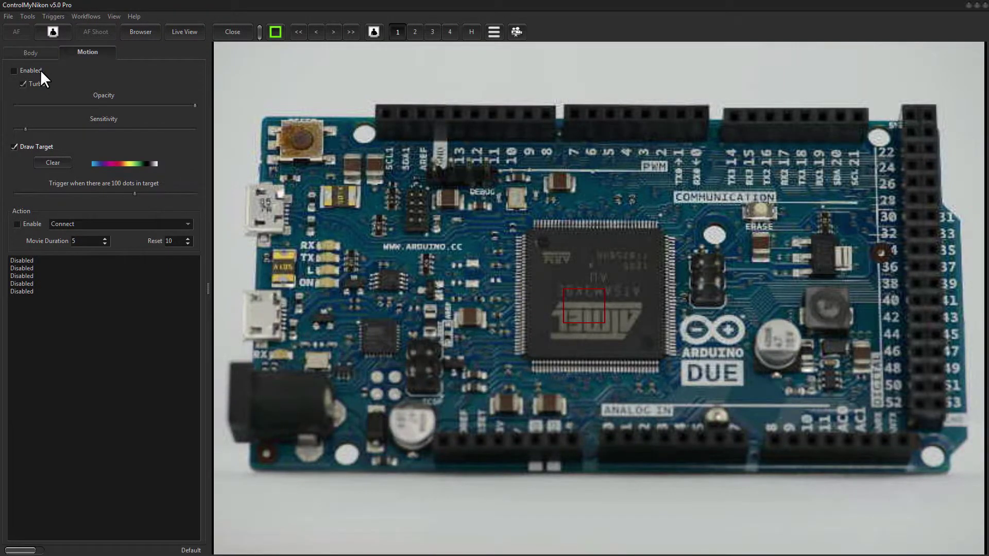
{"action": "left_click", "coordinate": [591, 370]}
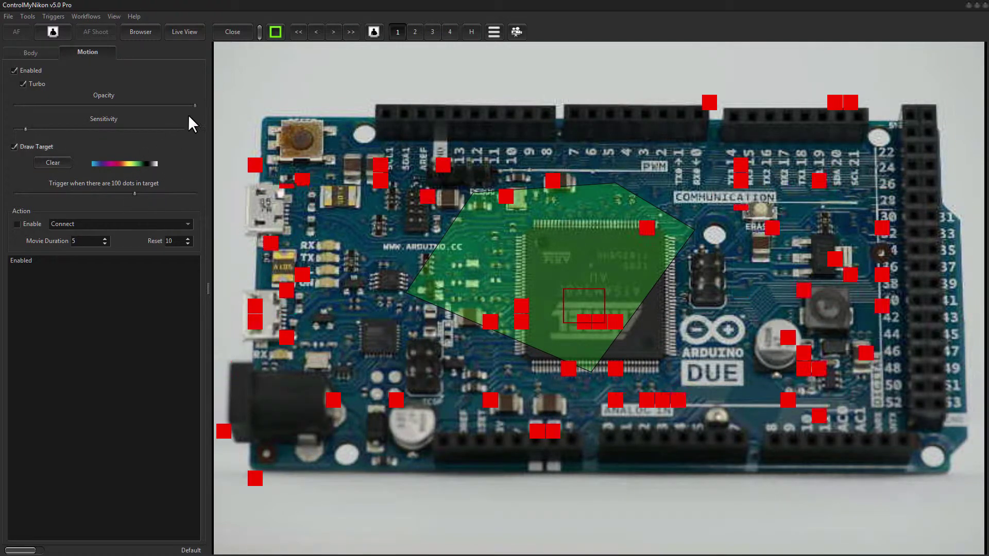
- Raise the Motion trigger's sensitivity to about 80% of the range and choose Shoot as its action
{"action": "left_click_drag", "start_coordinate": [26, 127], "coordinate": [184, 139]}
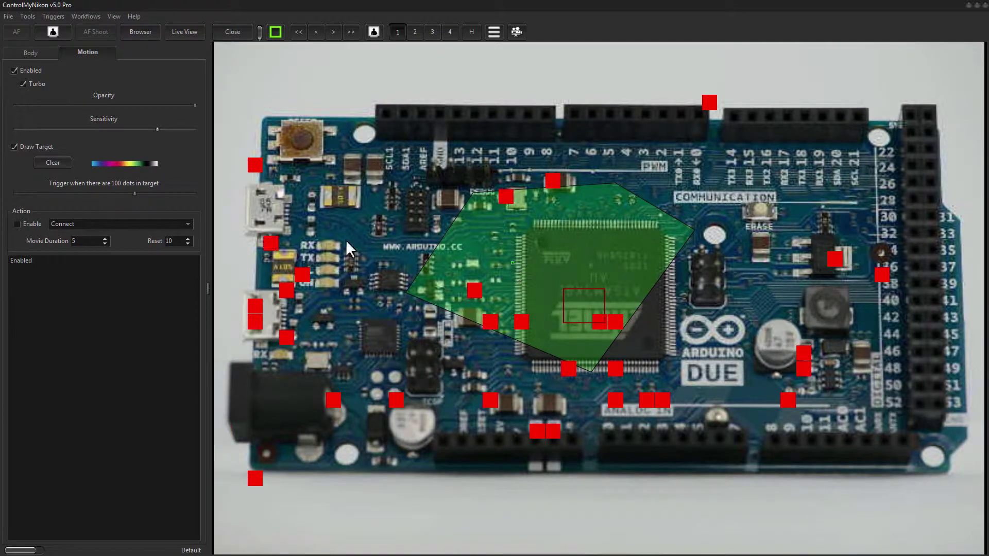
{"action": "left_click", "coordinate": [187, 223]}
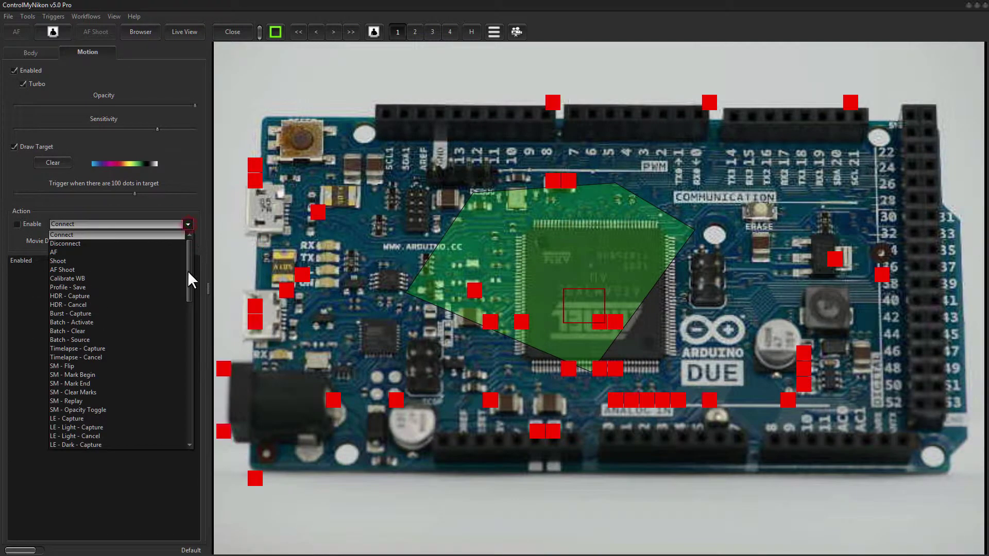
{"action": "mouse_move", "coordinate": [187, 271]}
{"action": "left_mouse_down"}
{"action": "mouse_move", "coordinate": [194, 335]}
{"action": "mouse_move", "coordinate": [199, 258]}
{"action": "left_mouse_up"}
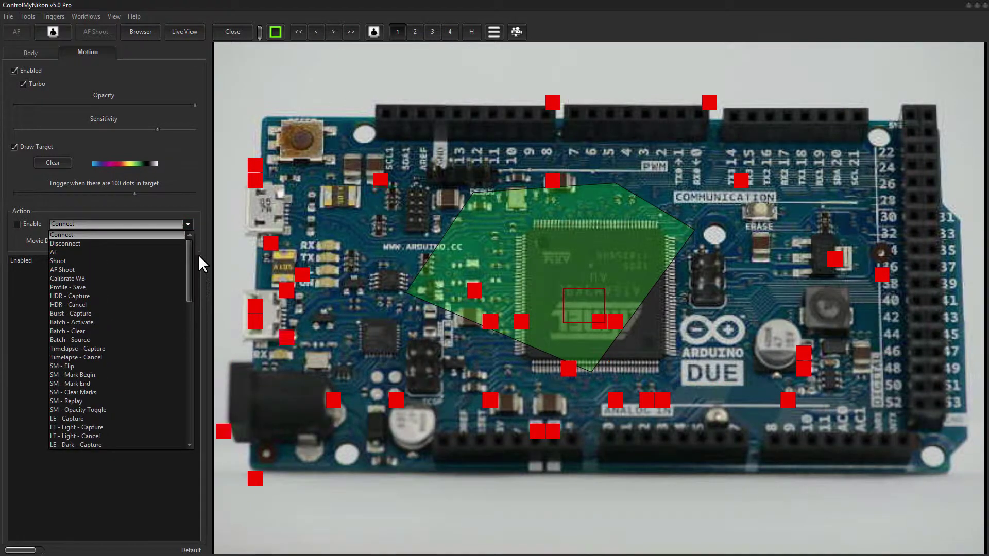
{"action": "left_click", "coordinate": [88, 263]}
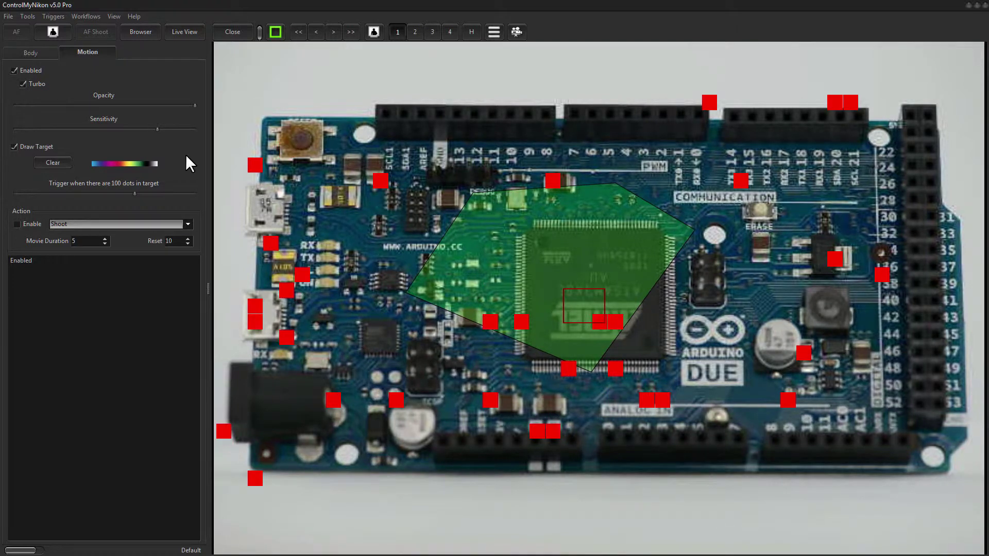
- Turn off motion detection and target drawing, and switch to the Phidgets trigger
{"action": "left_click", "coordinate": [21, 70]}
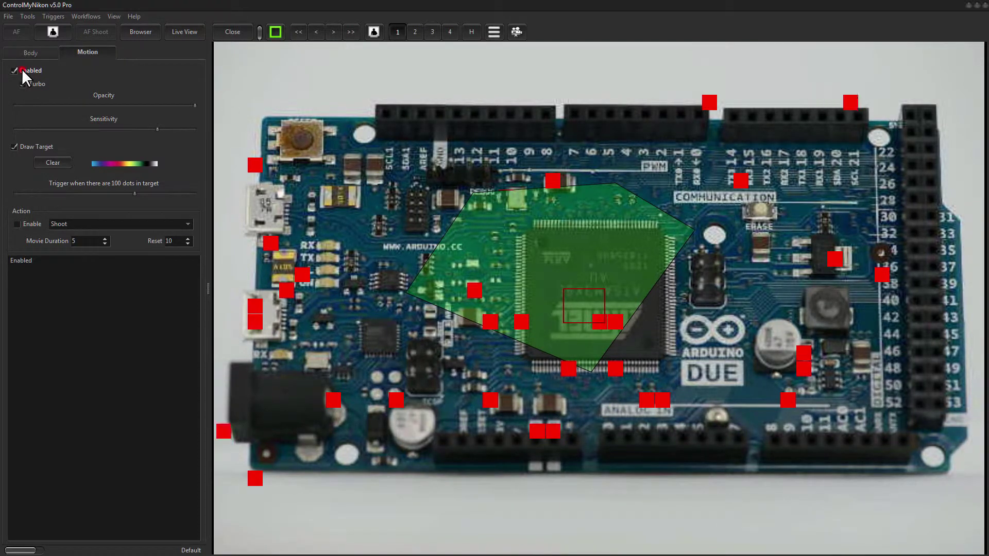
{"action": "left_click", "coordinate": [26, 147]}
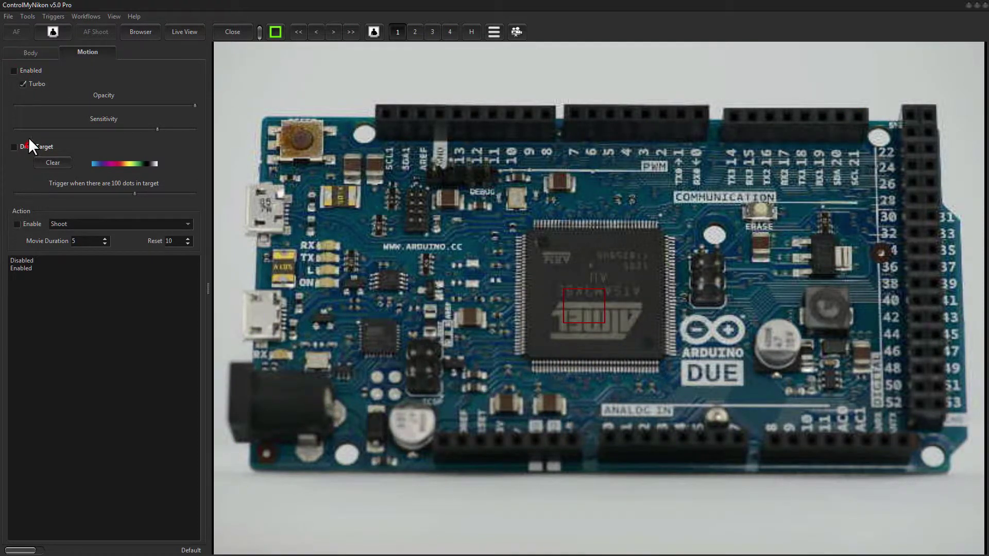
{"action": "left_click", "coordinate": [54, 16]}
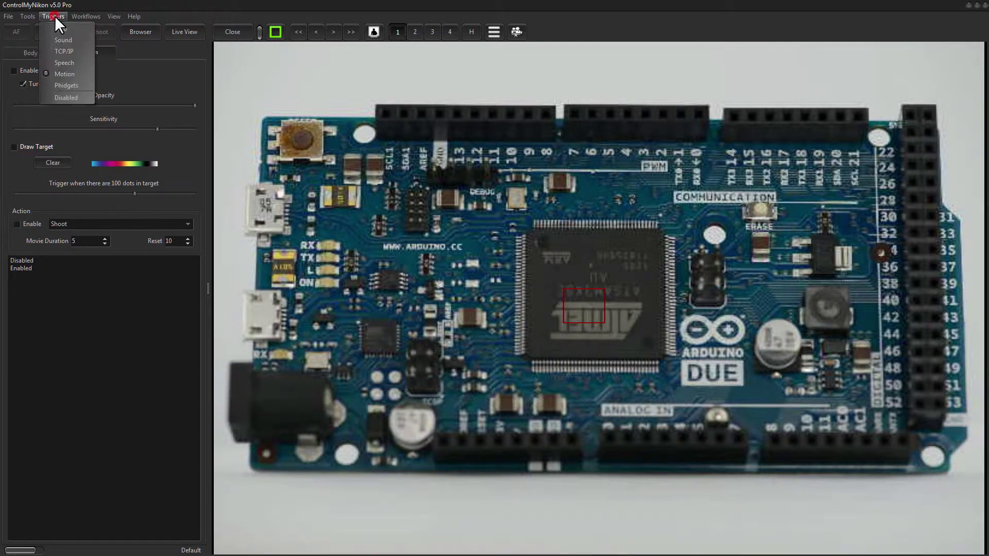
{"action": "left_click", "coordinate": [66, 85]}
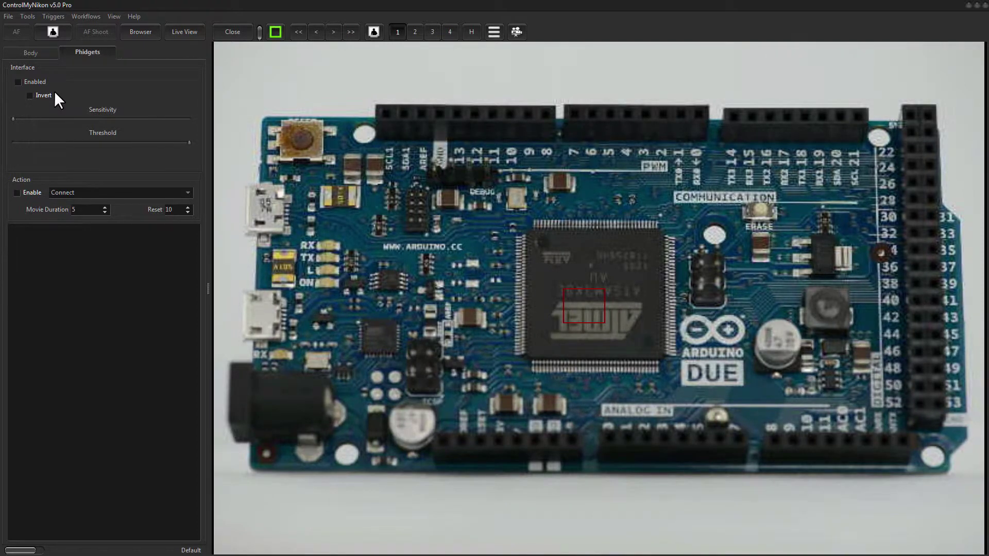
- Set the triggers to Disabled so that no trigger remains active
{"action": "left_click", "coordinate": [58, 16]}
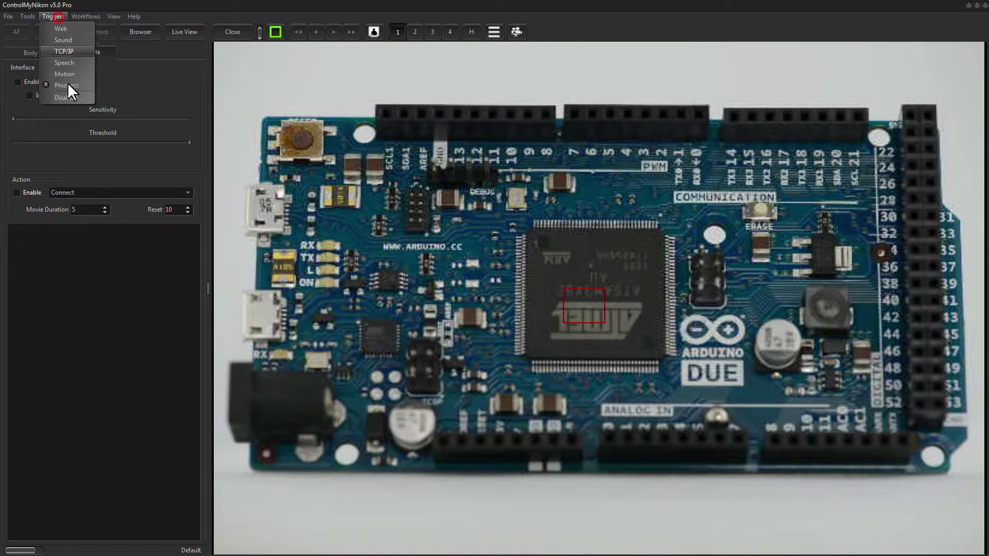
{"action": "left_click", "coordinate": [138, 97]}
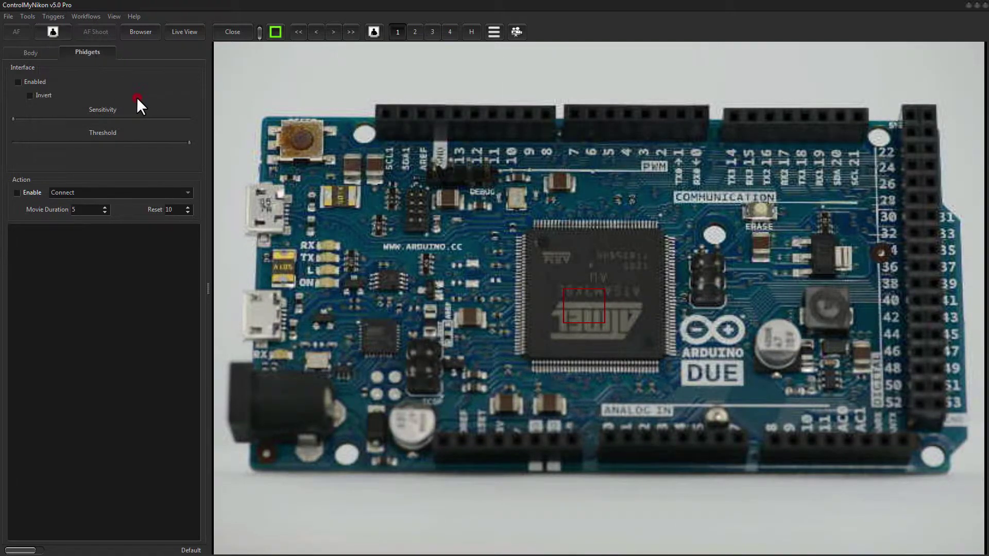
{"action": "left_click", "coordinate": [58, 16]}
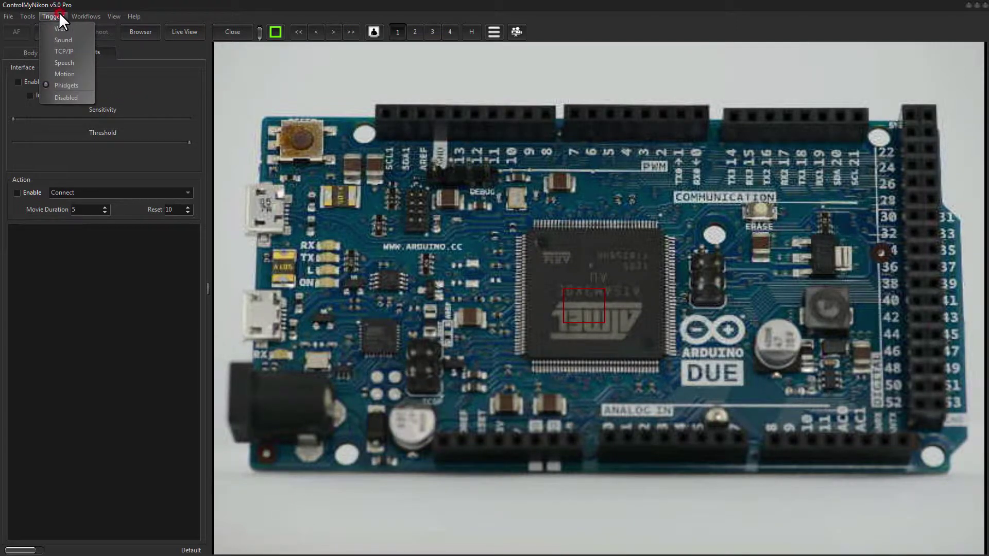
{"action": "left_click", "coordinate": [60, 98]}
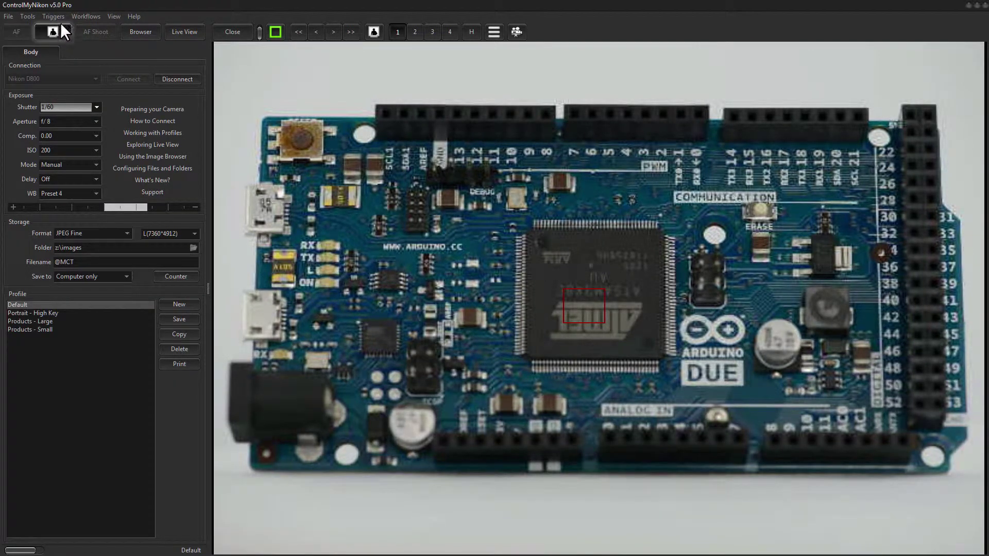
- Enable the HDR workflow and add the shutter speeds 1/6, 1/8 and 1/10 to its bracket list
{"action": "left_click", "coordinate": [77, 15]}
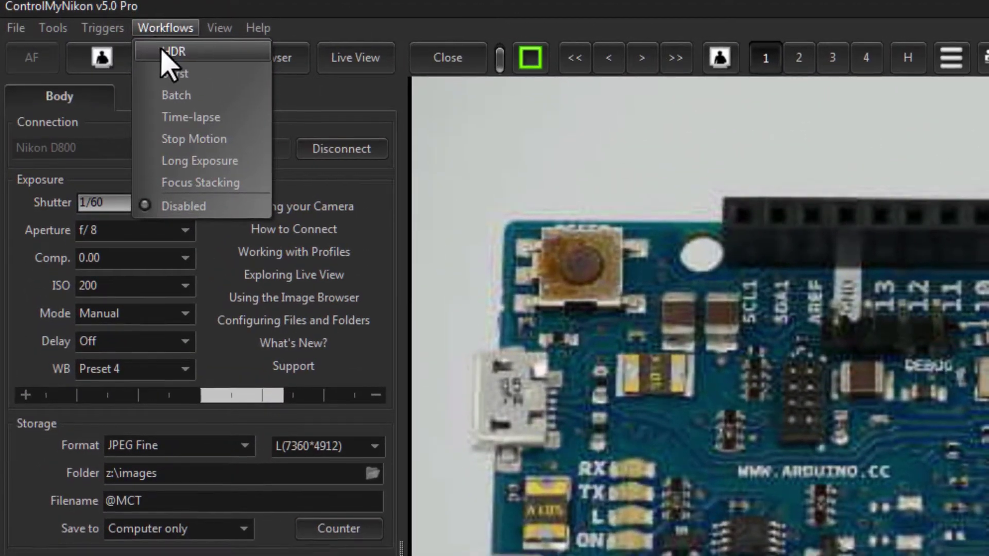
{"action": "left_click", "coordinate": [164, 53]}
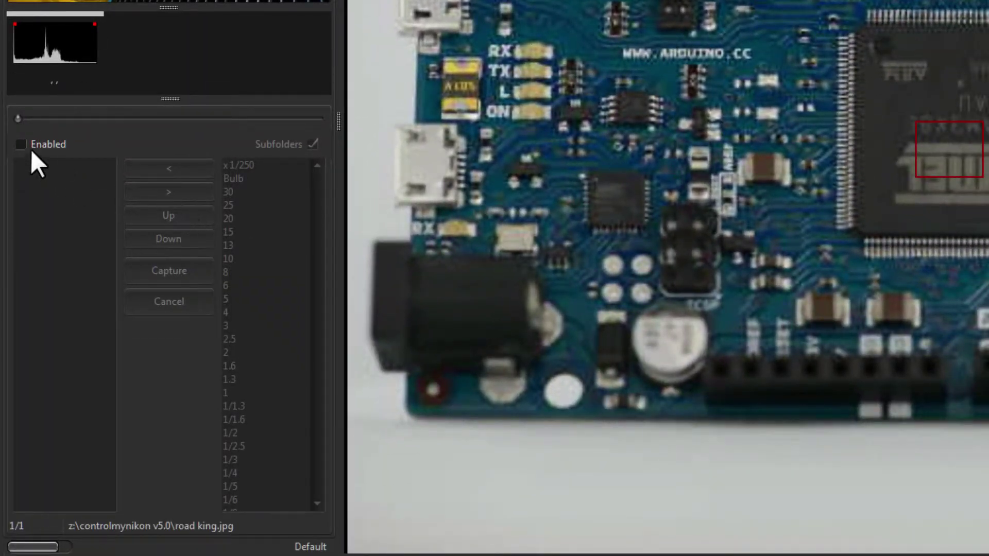
{"action": "left_click", "coordinate": [31, 149]}
{"action": "left_click_drag", "start_coordinate": [313, 225], "coordinate": [319, 310]}
{"action": "left_click", "coordinate": [232, 285]}
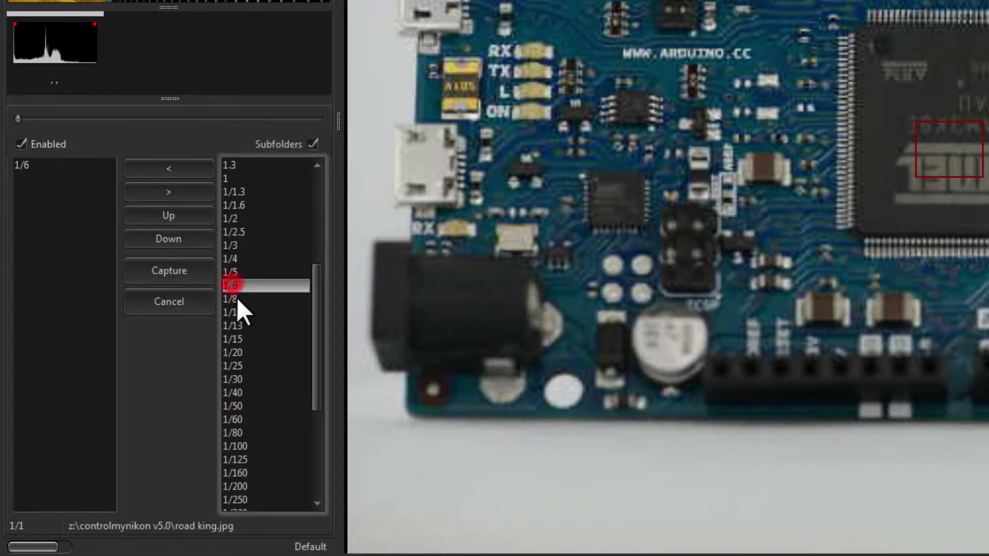
{"action": "left_click", "coordinate": [237, 298]}
{"action": "left_click", "coordinate": [243, 312]}
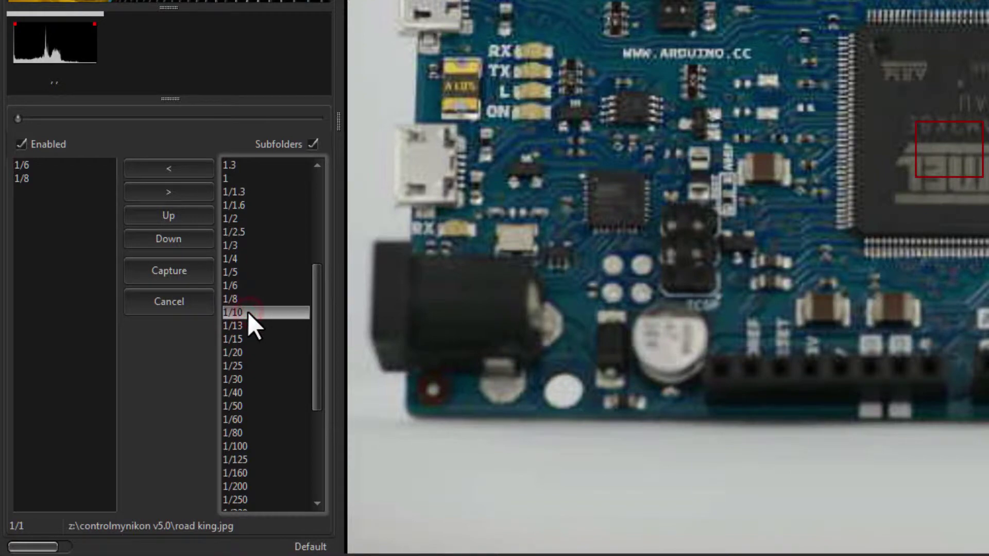
{"action": "left_click", "coordinate": [248, 311]}
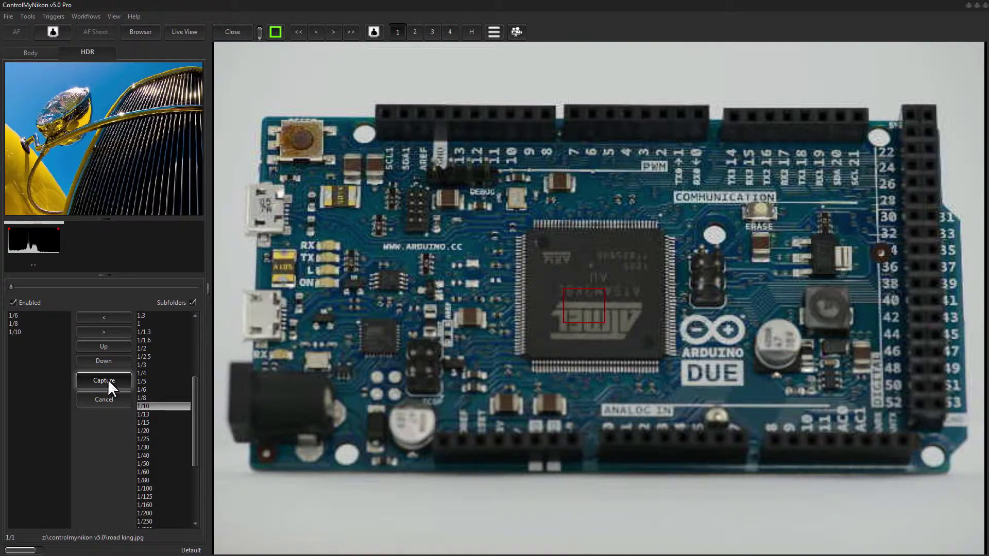
- Capture the HDR bracket and display its 1/6 exposure in the main view
{"action": "left_click", "coordinate": [105, 379]}
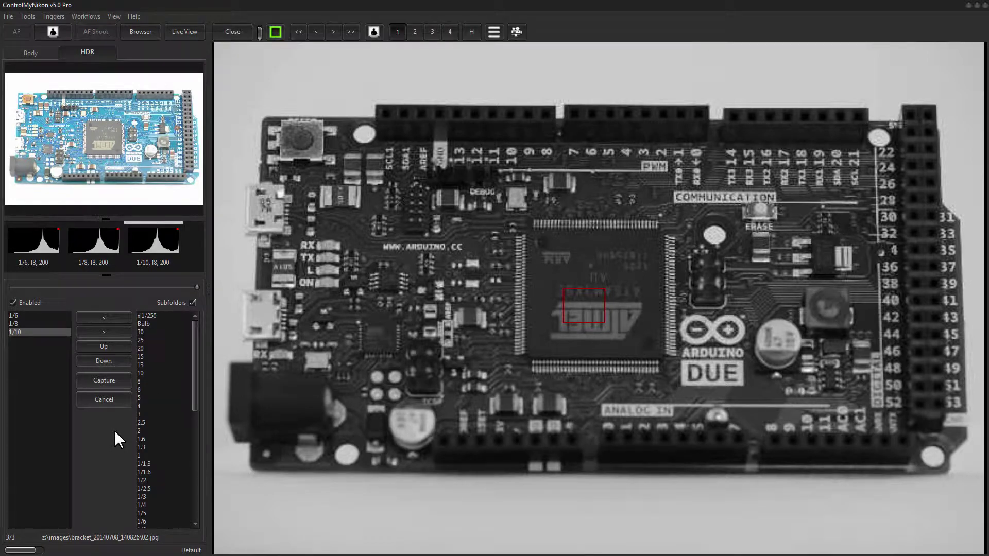
{"action": "left_click", "coordinate": [176, 34]}
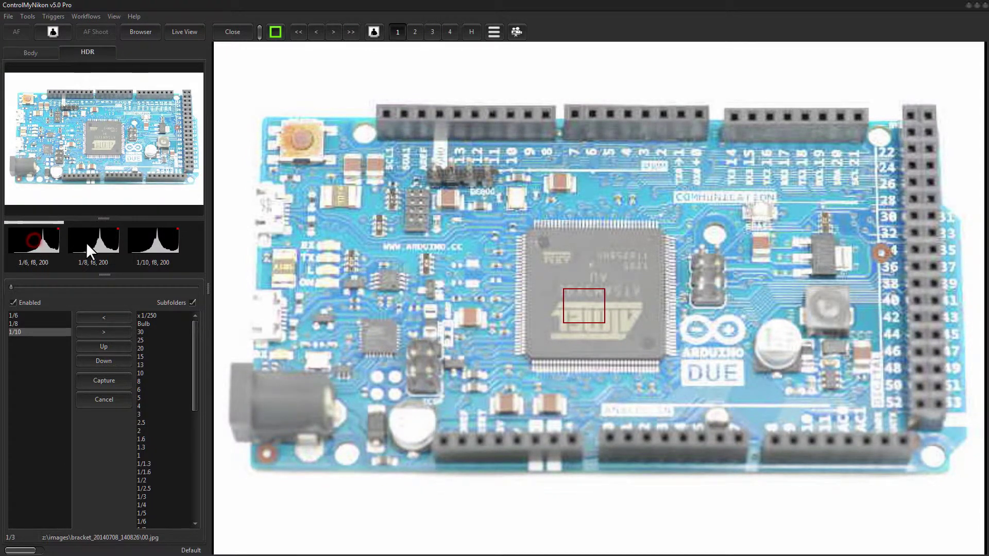
- View the bracket's 1/10 exposure and turn off the HDR workflow
{"action": "left_click", "coordinate": [147, 242]}
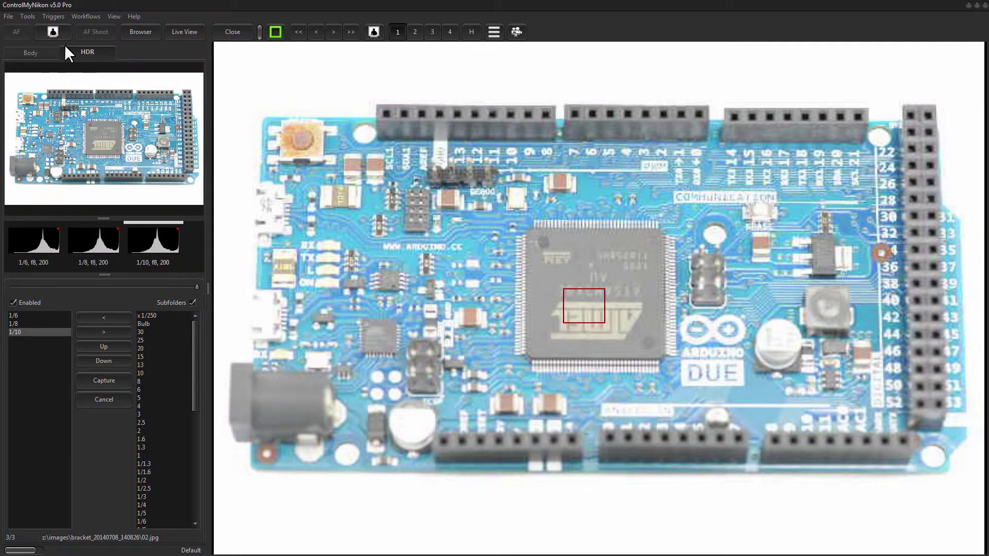
{"action": "left_click", "coordinate": [15, 303]}
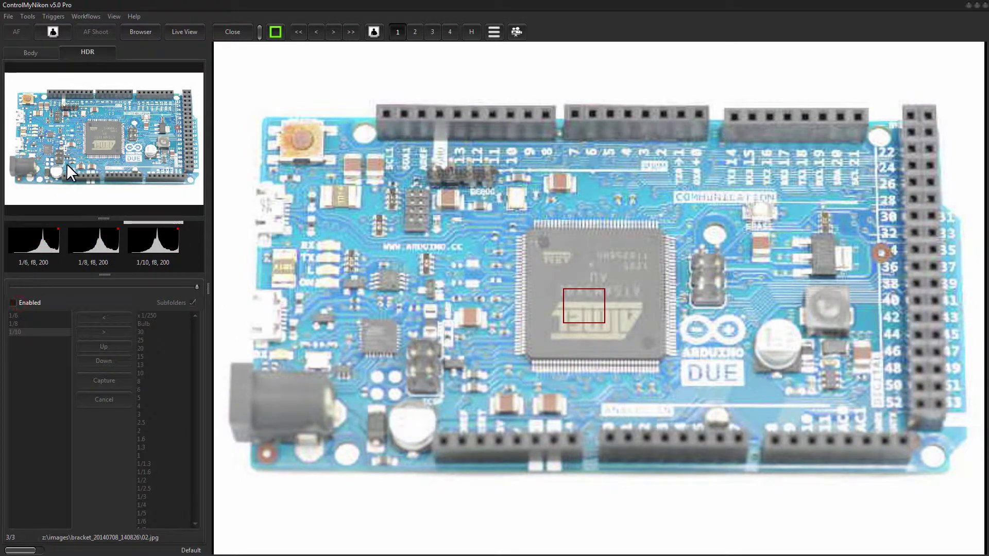
- Switch to the Burst workflow and enable it
{"action": "left_click", "coordinate": [82, 15]}
{"action": "left_click", "coordinate": [96, 39]}
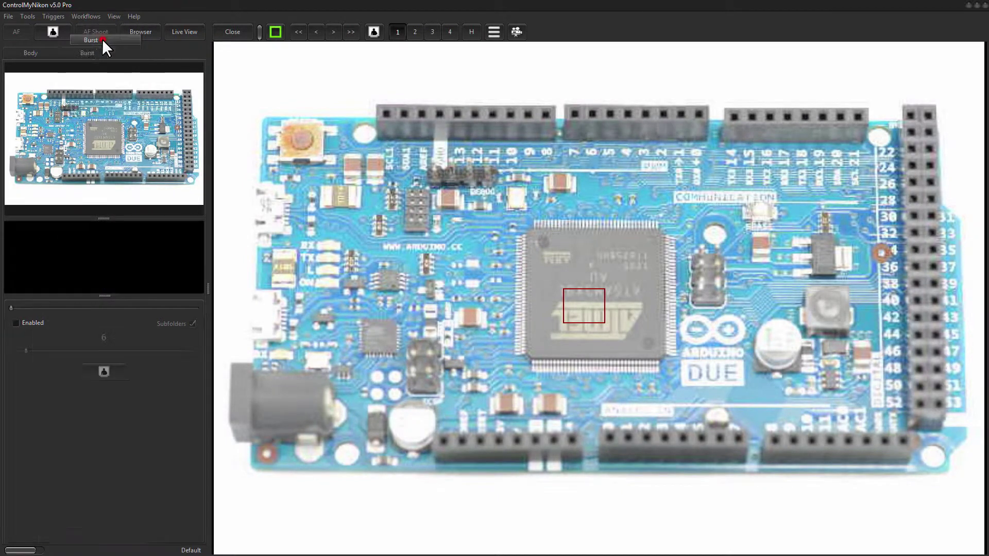
{"action": "left_click", "coordinate": [16, 323]}
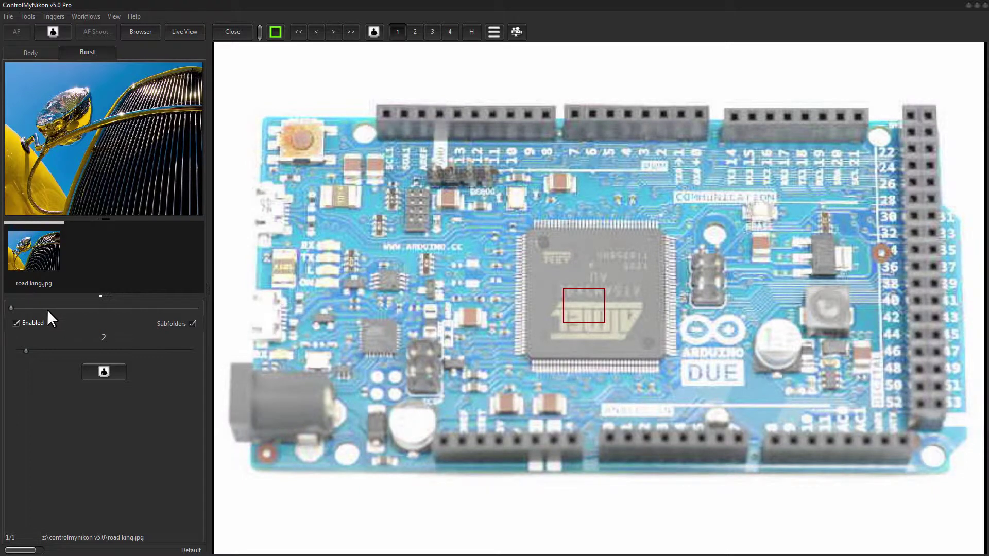
- Set the camera body's shutter speed to 1/60
{"action": "left_click", "coordinate": [40, 49]}
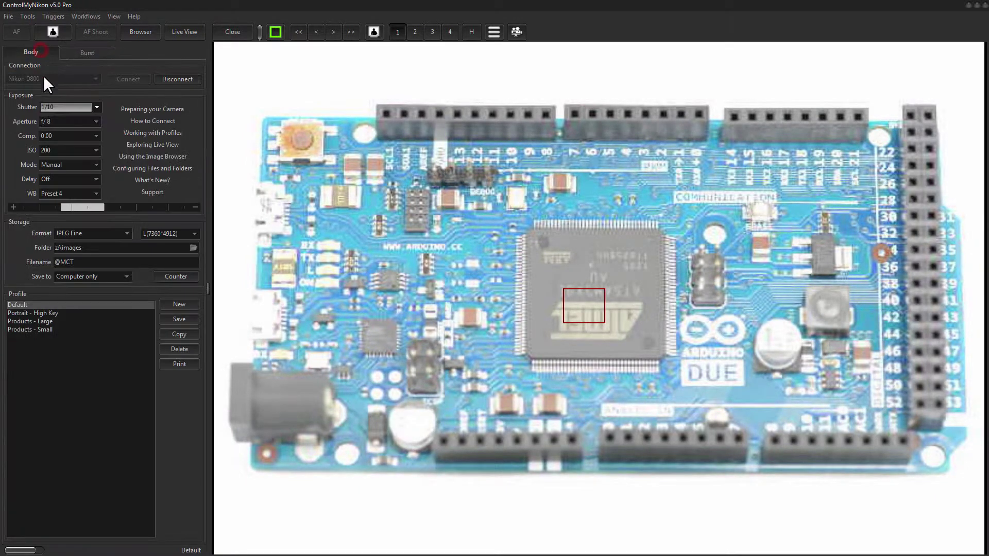
{"action": "left_click", "coordinate": [96, 108]}
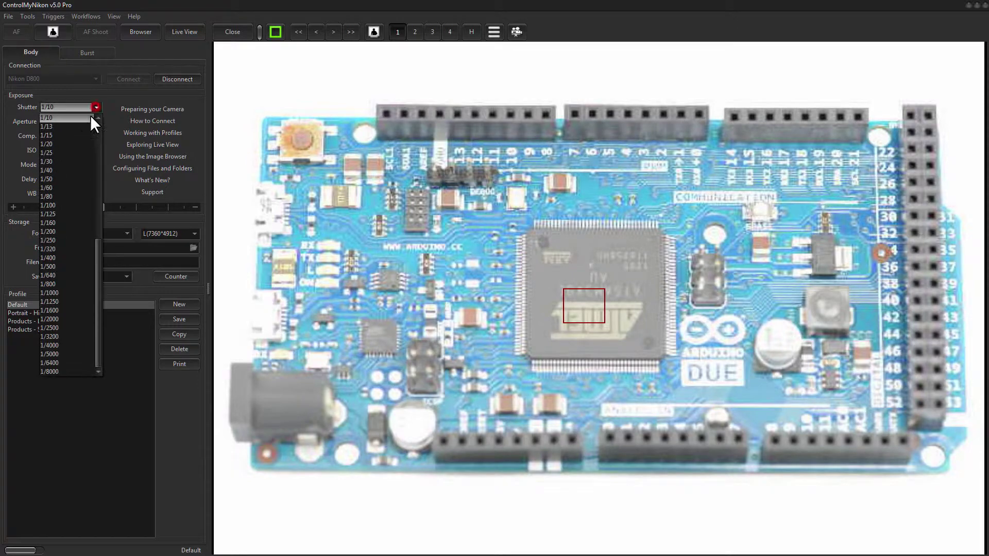
{"action": "left_click", "coordinate": [71, 188]}
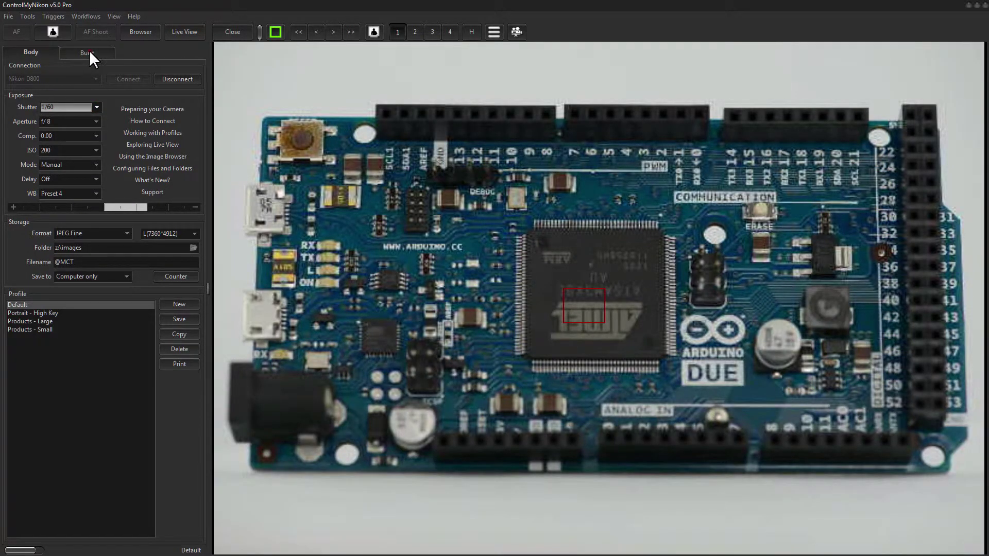
- Set the burst length to 6 shots and capture the burst
{"action": "left_click", "coordinate": [88, 52]}
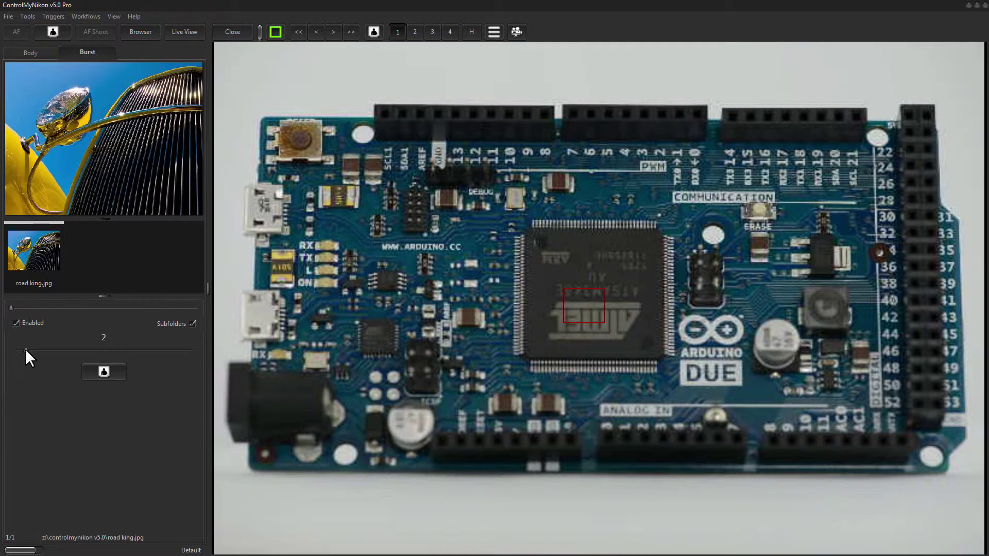
{"action": "left_click_drag", "start_coordinate": [26, 349], "coordinate": [61, 354]}
{"action": "left_click", "coordinate": [106, 372]}
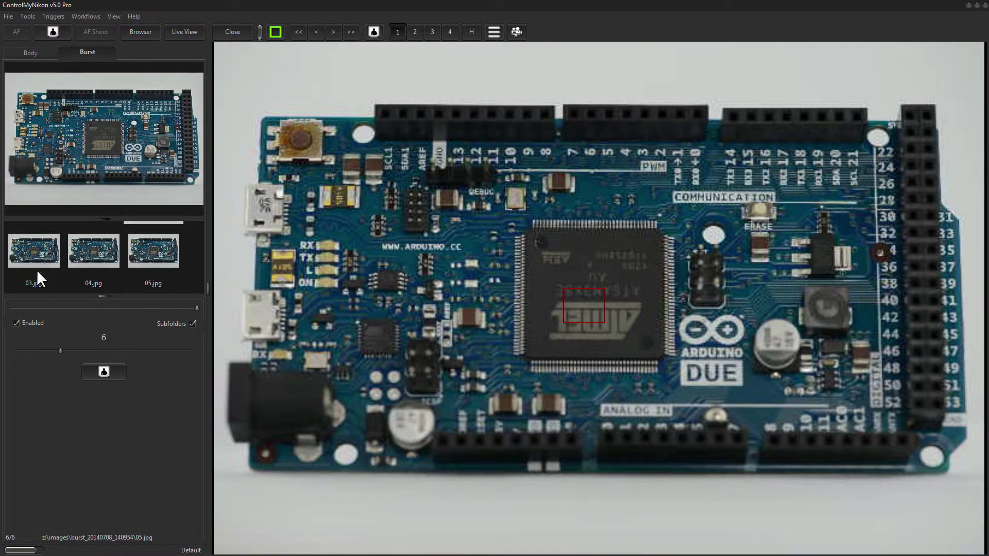
- Look through the captured burst images in the Burst workflow's thumbnail strip, going back to the first ones
{"action": "left_click", "coordinate": [41, 262]}
{"action": "left_click", "coordinate": [86, 264]}
{"action": "left_click", "coordinate": [134, 260]}
{"action": "left_click_drag", "start_coordinate": [196, 308], "coordinate": [89, 308]}
- Open the image browser and view the burst images 01.jpg, 03.jpg, 04.jpg and 05.jpg
{"action": "left_click", "coordinate": [139, 32]}
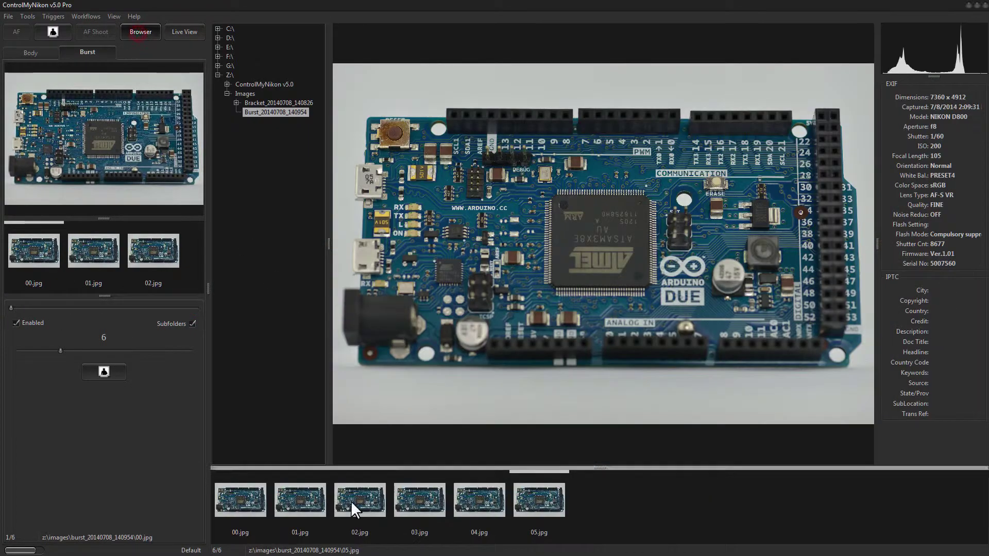
{"action": "left_click", "coordinate": [288, 500]}
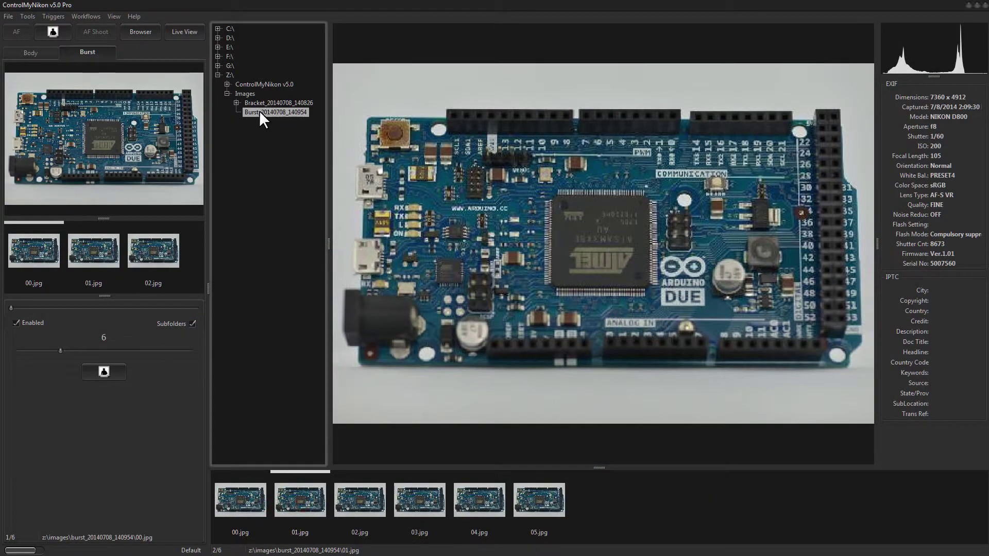
{"action": "left_click", "coordinate": [435, 489]}
{"action": "left_click", "coordinate": [498, 499]}
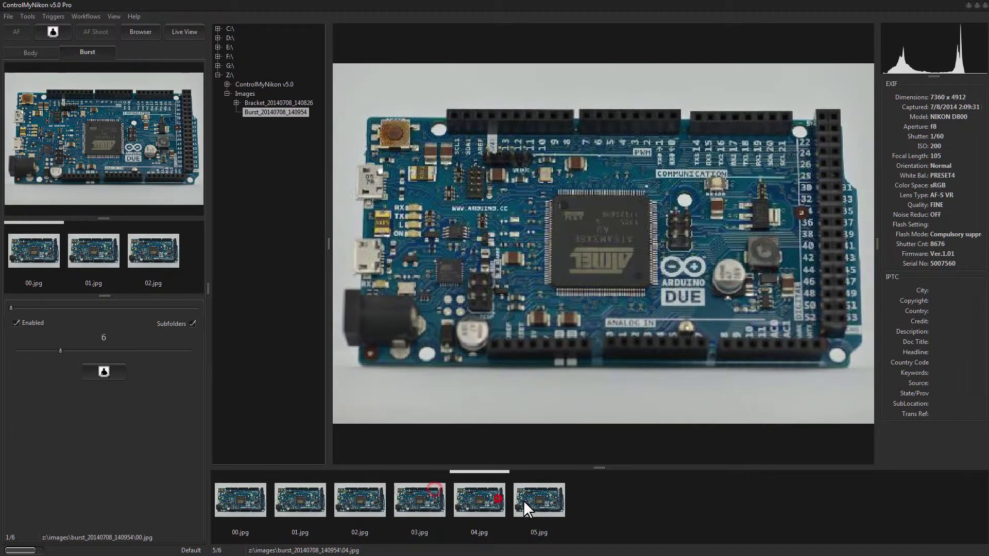
{"action": "left_click", "coordinate": [545, 502]}
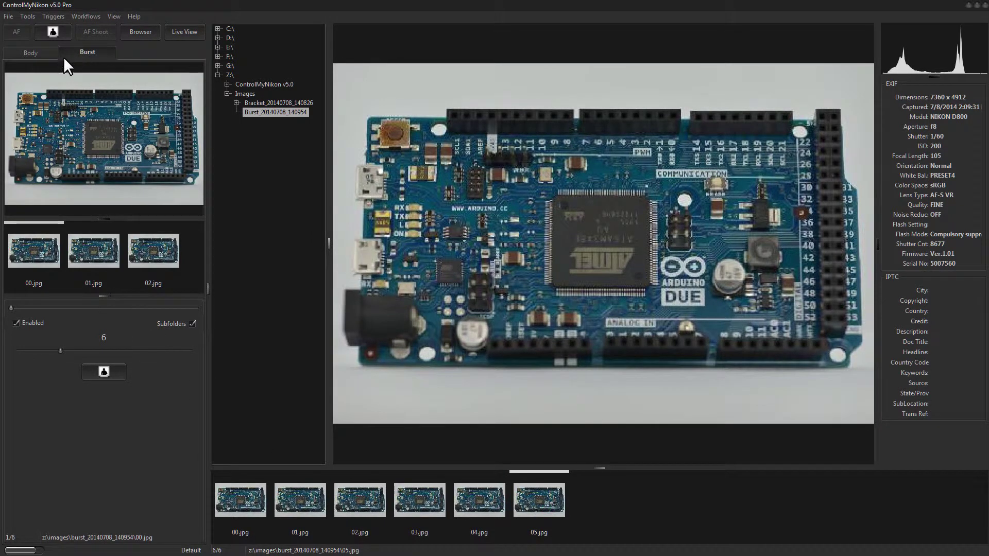
- Load record 1 in the Batch workflow and capture a photo for it
{"action": "left_click", "coordinate": [88, 16]}
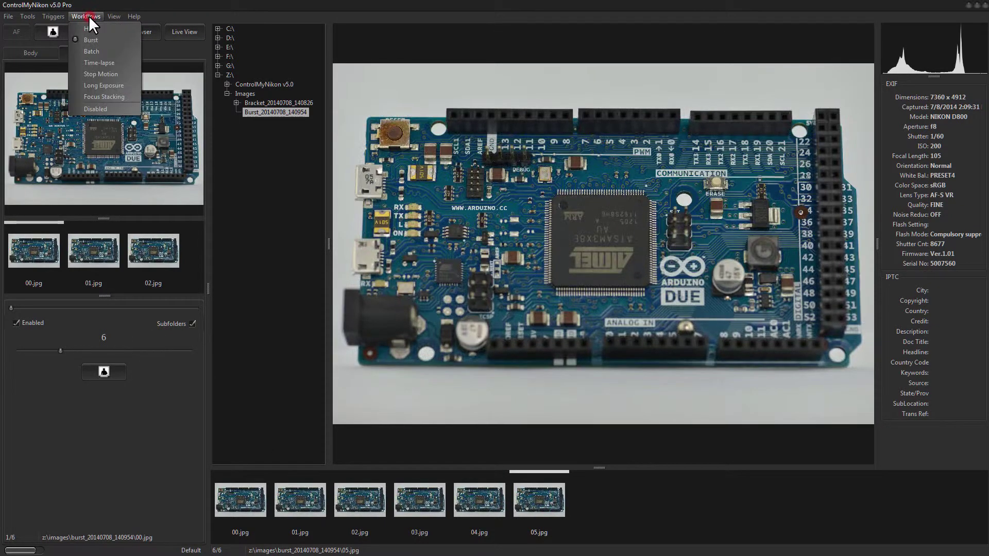
{"action": "left_click", "coordinate": [91, 51]}
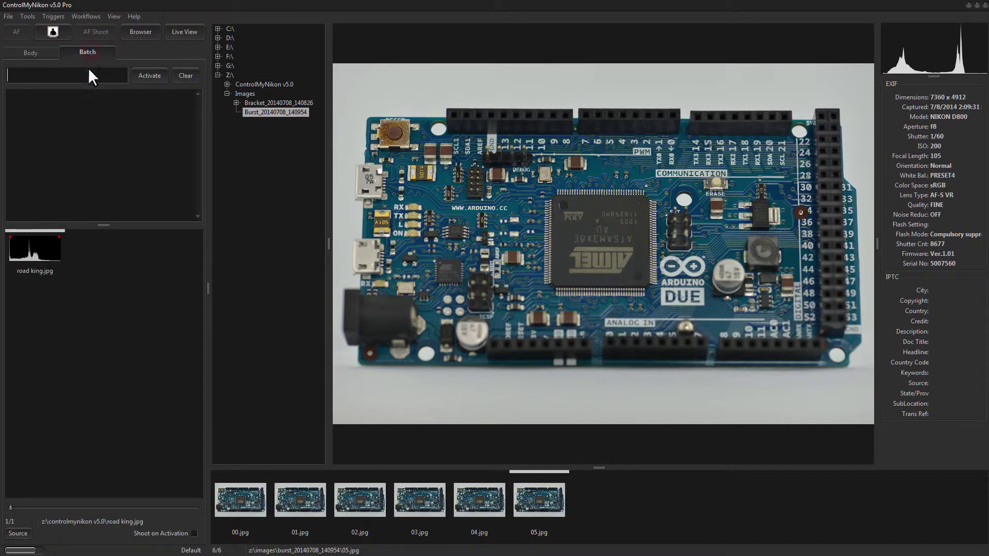
{"action": "left_click", "coordinate": [44, 80]}
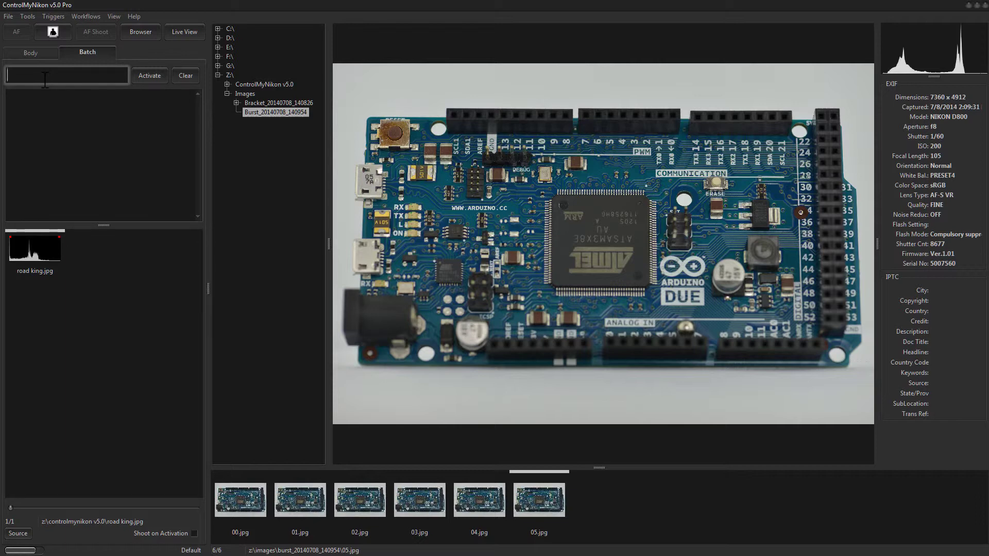
{"action": "type", "text": "1"}
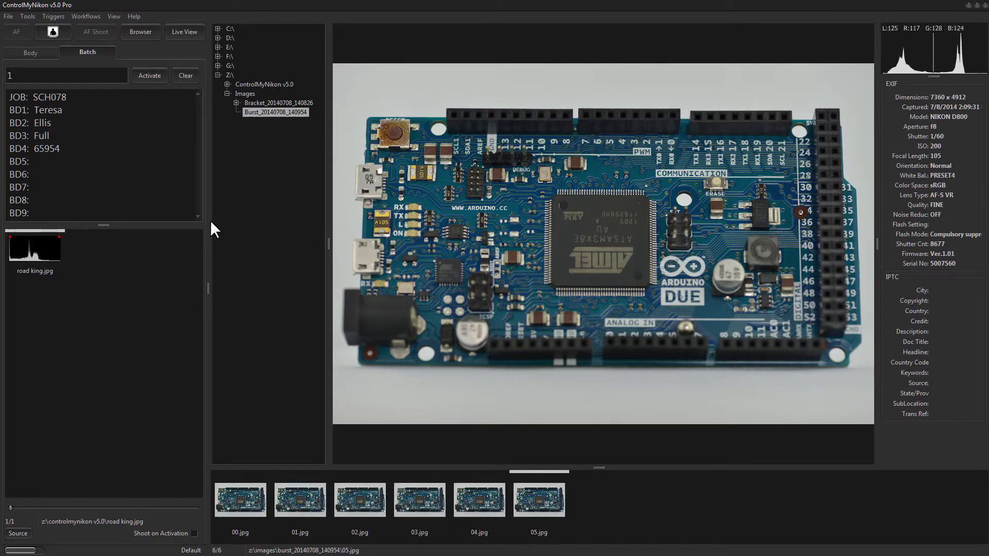
{"action": "left_click", "coordinate": [52, 30]}
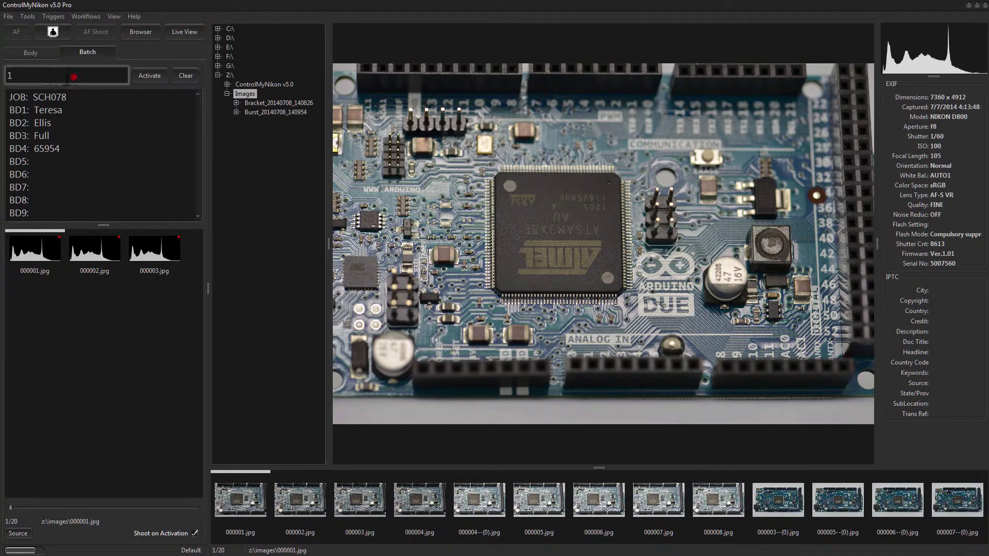
- Change the batch record number to 2 and activate it so that the camera shoots on activation
{"action": "left_click_drag", "start_coordinate": [75, 78], "coordinate": [8, 76]}
{"action": "type", "text": "2"}
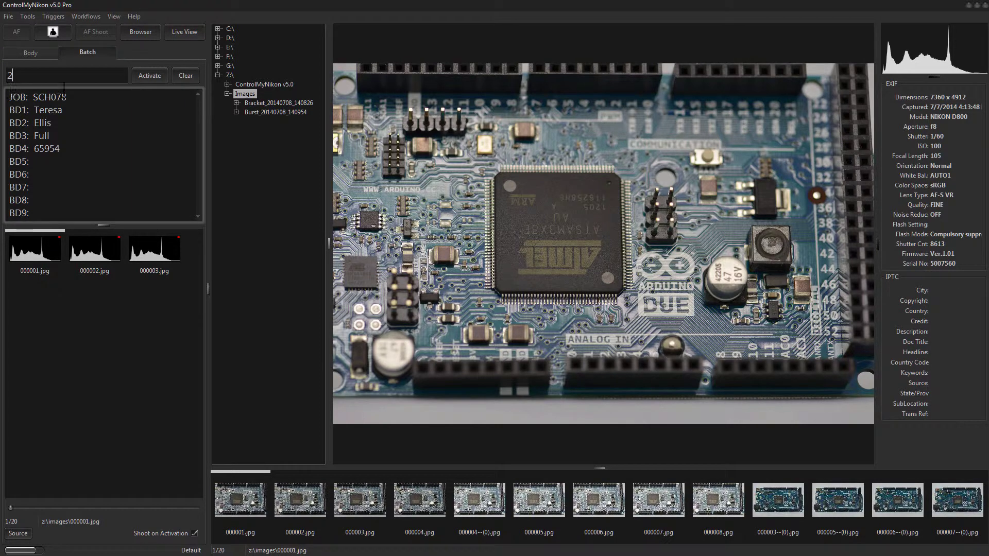
{"action": "left_click", "coordinate": [145, 75]}
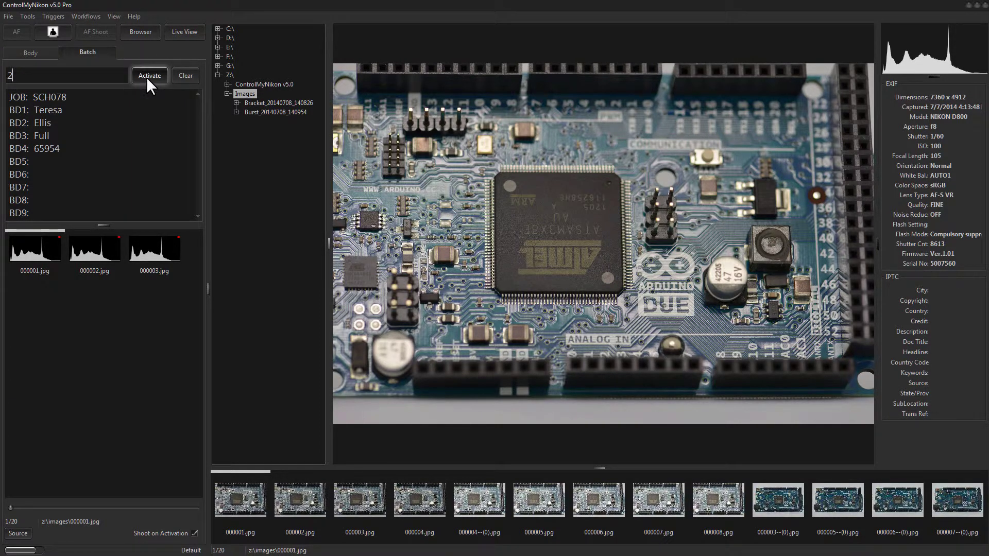
{"action": "left_click", "coordinate": [148, 76]}
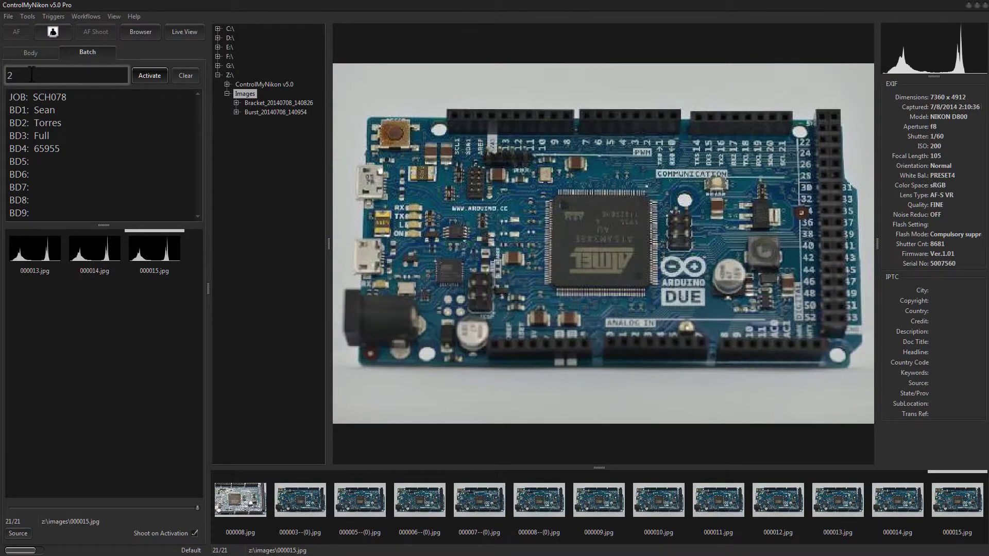
{"action": "right_click", "coordinate": [30, 73]}
{"action": "left_click", "coordinate": [50, 64]}
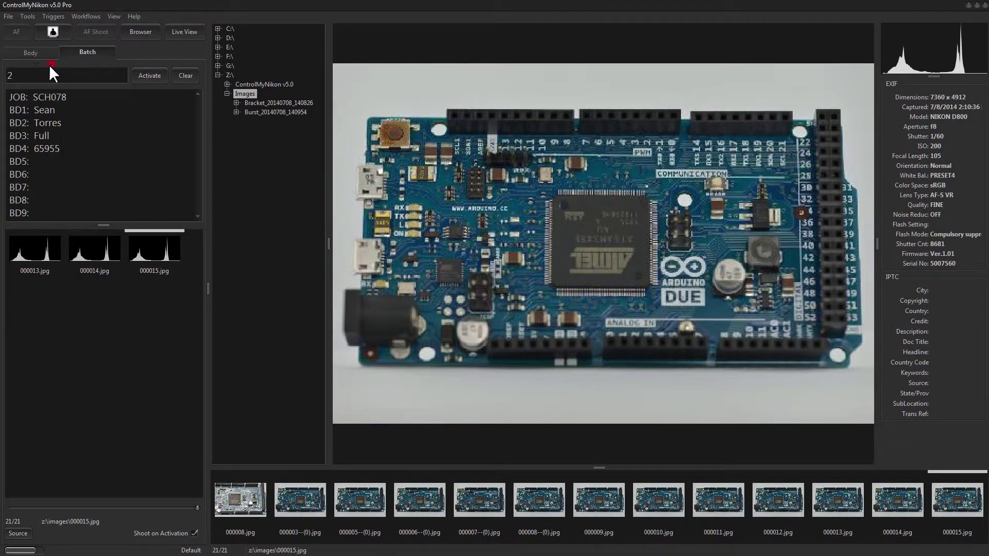
{"action": "double_click", "coordinate": [24, 76]}
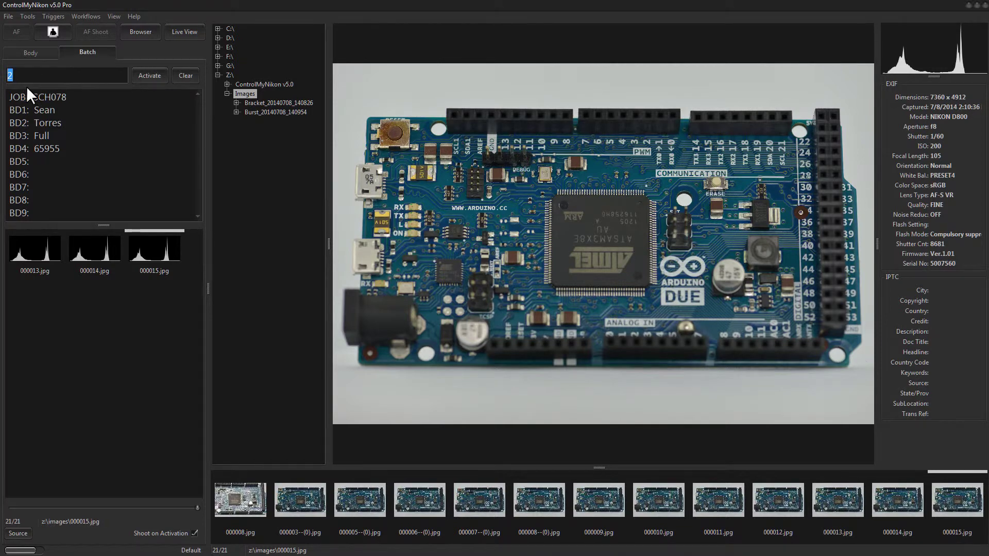
- Switch to the Time-lapse workflow and enable it
{"action": "left_click", "coordinate": [77, 17]}
{"action": "left_click", "coordinate": [85, 62]}
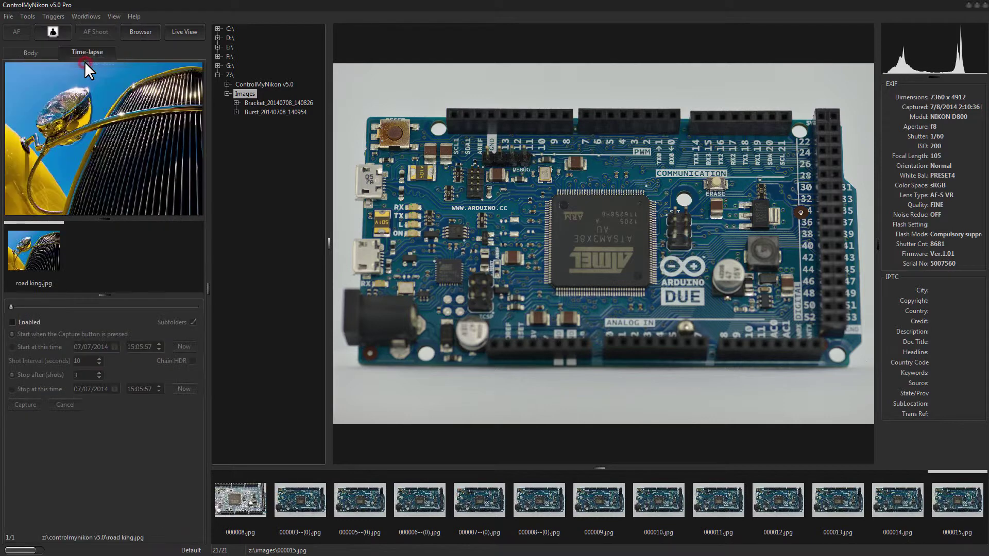
{"action": "left_click", "coordinate": [16, 322]}
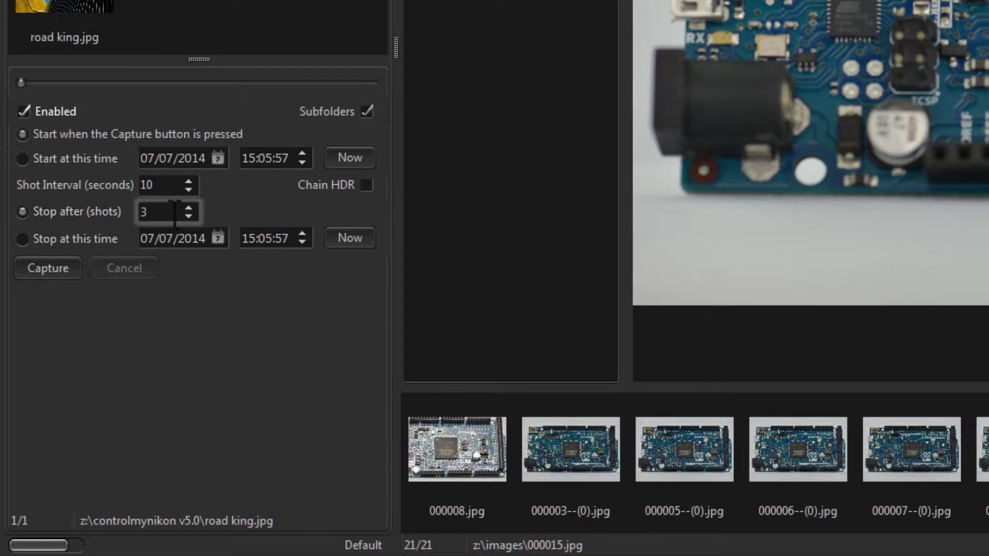
- Set the time-lapse shot interval to 5 seconds and capture the three-shot sequence
{"action": "left_click_drag", "start_coordinate": [168, 185], "coordinate": [146, 187]}
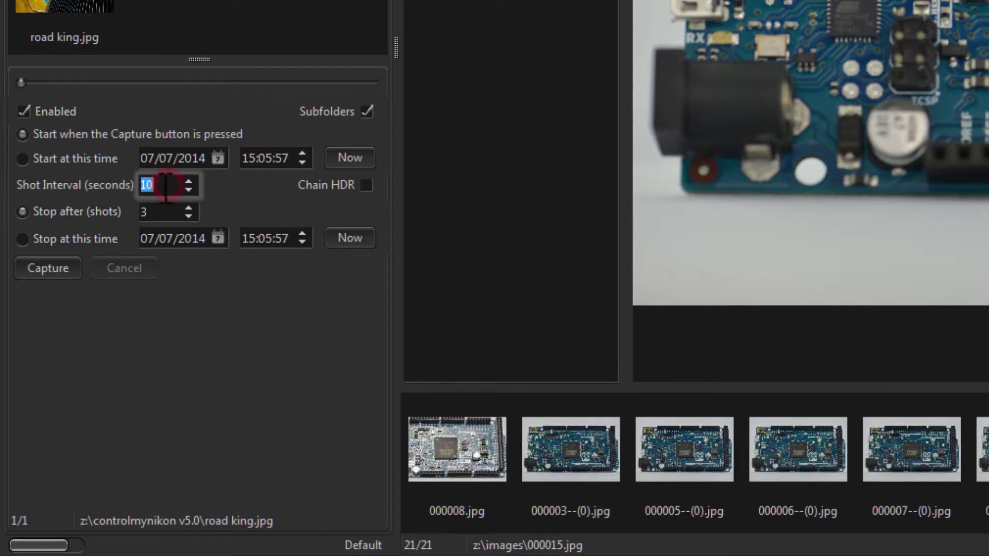
{"action": "type", "text": "5"}
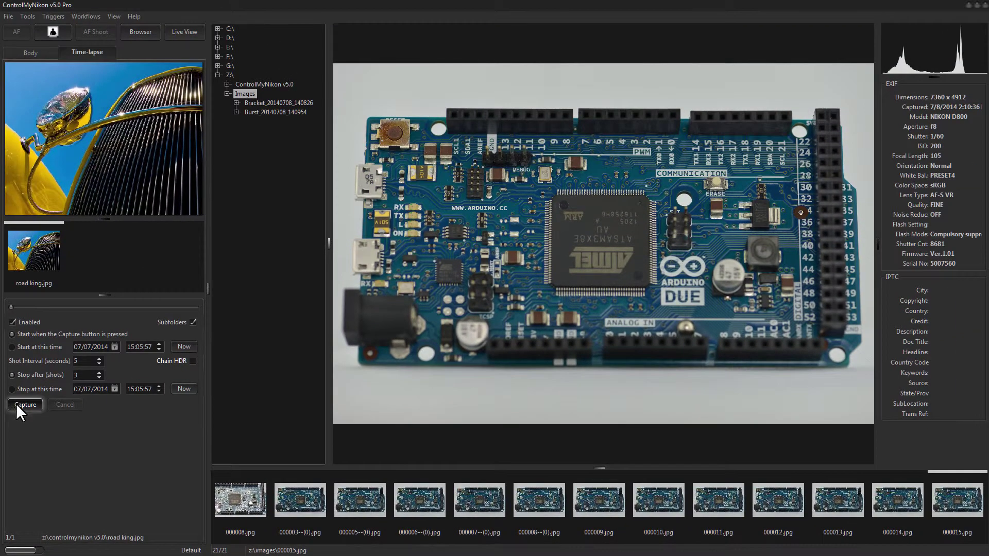
{"action": "left_click", "coordinate": [20, 406]}
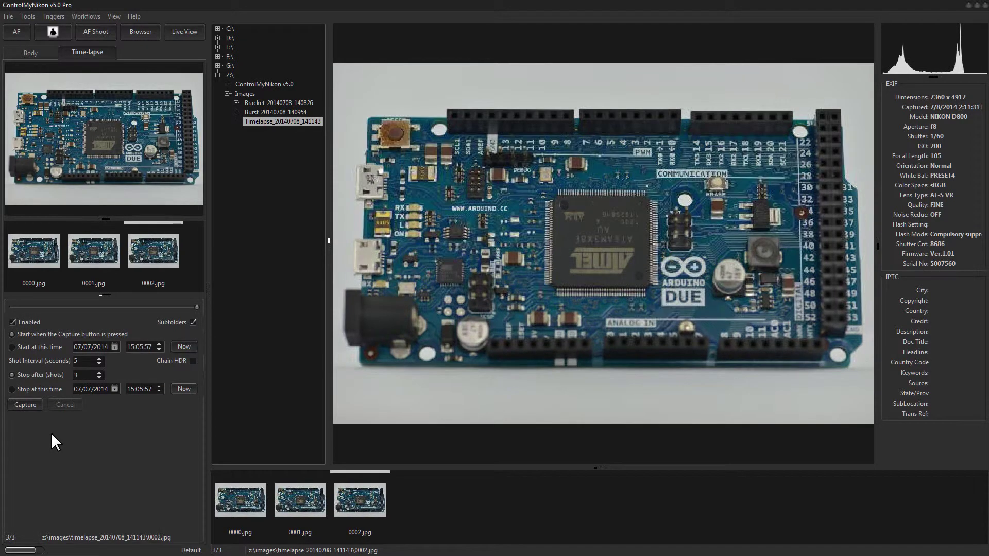
- Step back and forth through the time-lapse frames 0000.jpg, 0001.jpg and 0002.jpg to compare them
{"action": "left_click", "coordinate": [36, 253]}
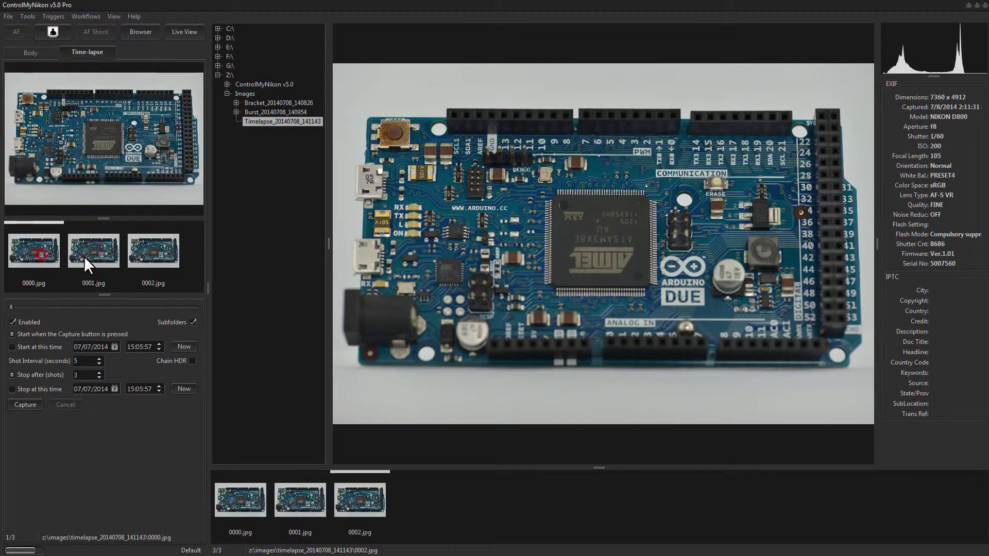
{"action": "left_click", "coordinate": [86, 255]}
{"action": "left_click", "coordinate": [141, 255]}
{"action": "left_click", "coordinate": [96, 255]}
{"action": "left_click", "coordinate": [51, 255]}
{"action": "left_click", "coordinate": [99, 254]}
{"action": "left_click", "coordinate": [153, 254]}
{"action": "left_click", "coordinate": [77, 253]}
{"action": "left_click", "coordinate": [28, 249]}
{"action": "left_click", "coordinate": [77, 257]}
{"action": "left_click", "coordinate": [137, 254]}
{"action": "left_click", "coordinate": [54, 254]}
- Turn off the Time-lapse workflow and switch to the Stop Motion workflow
{"action": "left_click", "coordinate": [26, 323]}
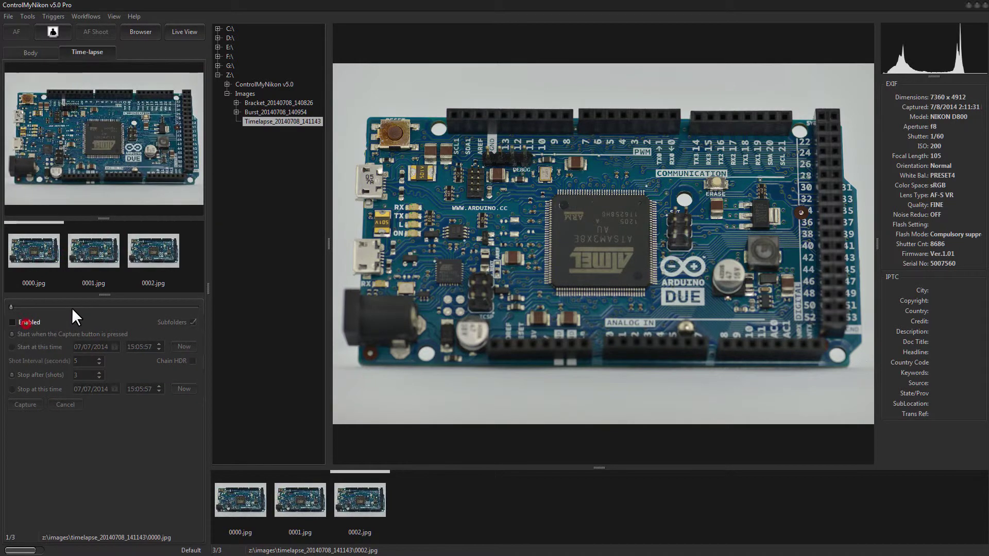
{"action": "left_click", "coordinate": [84, 16]}
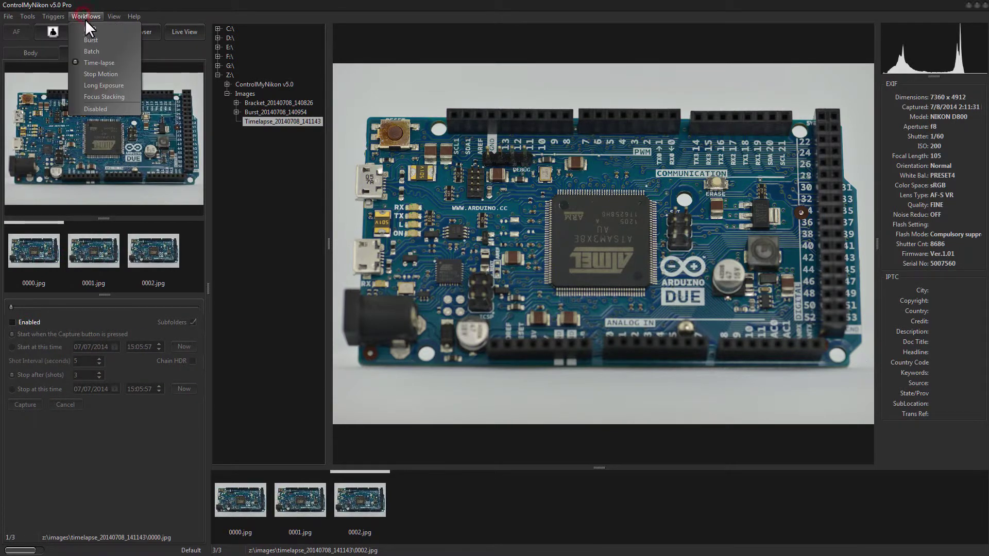
{"action": "left_click", "coordinate": [98, 74]}
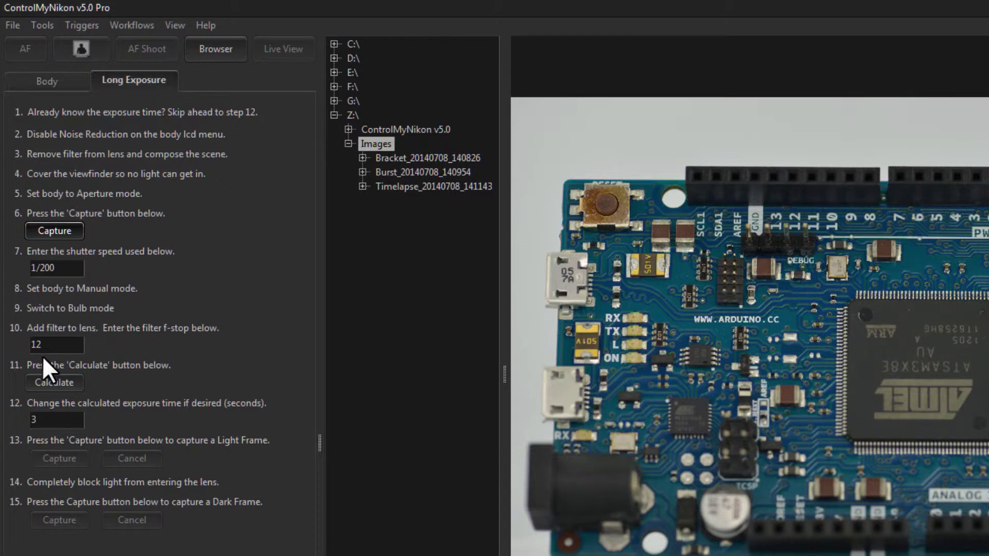
- Switch from the Long Exposure workflow to Focus Stacking
{"action": "left_click", "coordinate": [55, 421]}
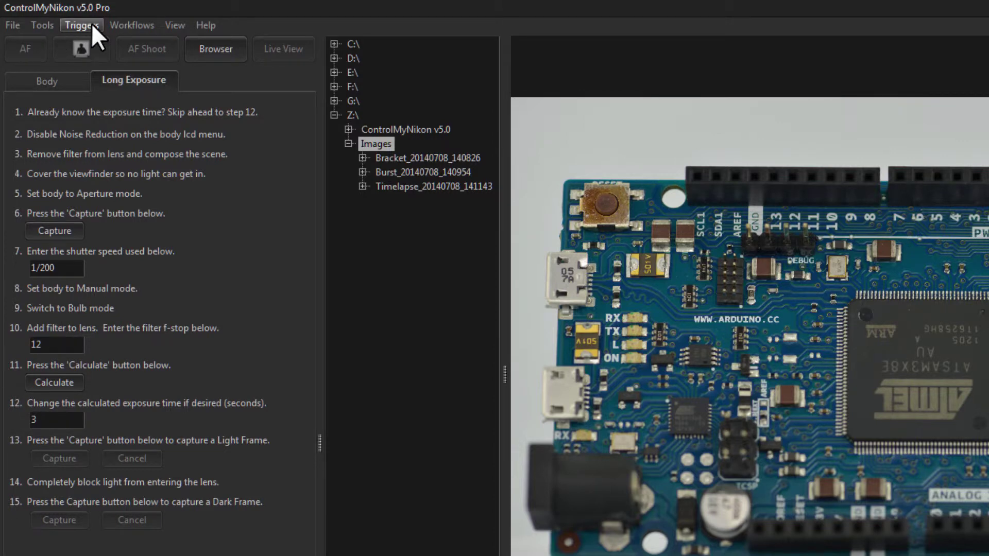
{"action": "left_click", "coordinate": [119, 24]}
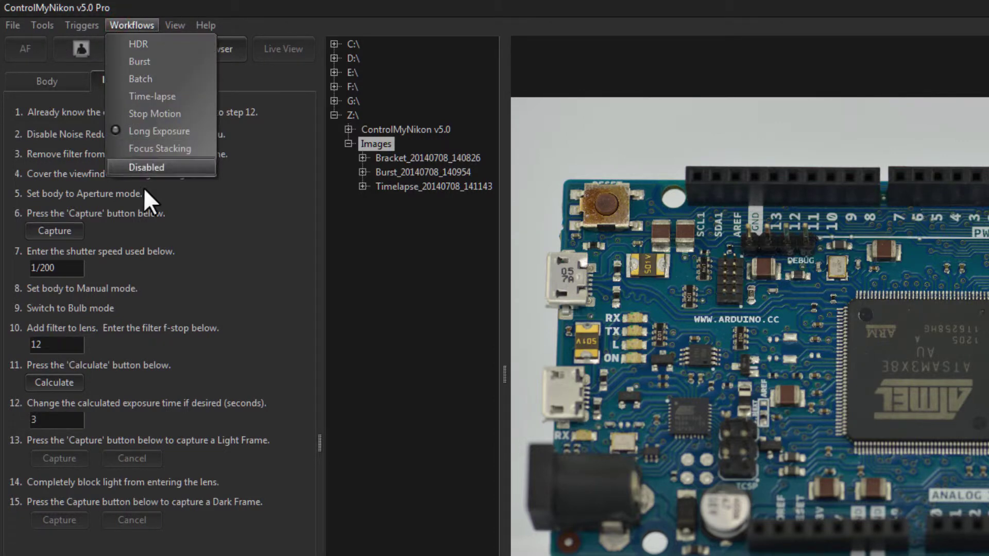
{"action": "left_click", "coordinate": [159, 149]}
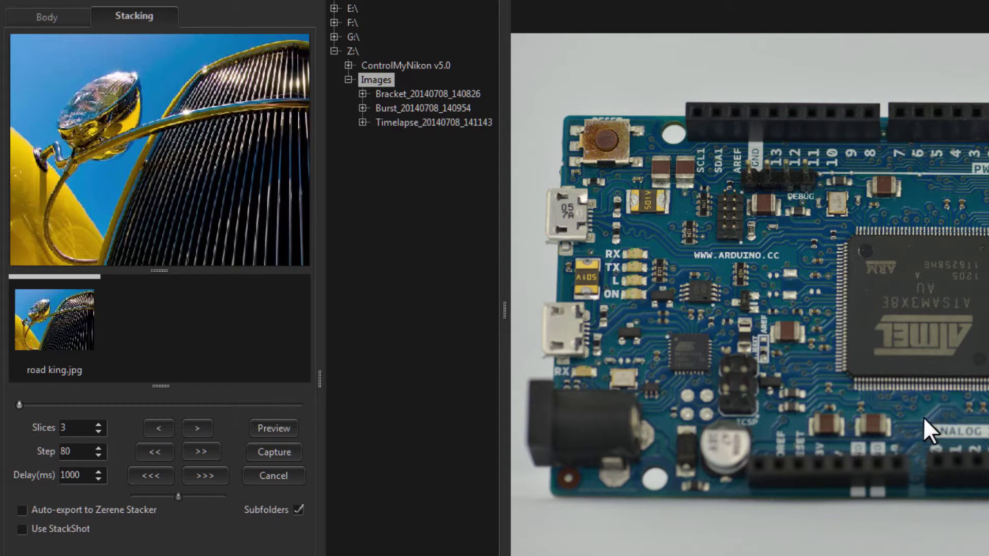
- Start Live View, focus on the near header pins below the ANALOG IN label, and fine-tune the focus with a small nudge
{"action": "left_click", "coordinate": [70, 16]}
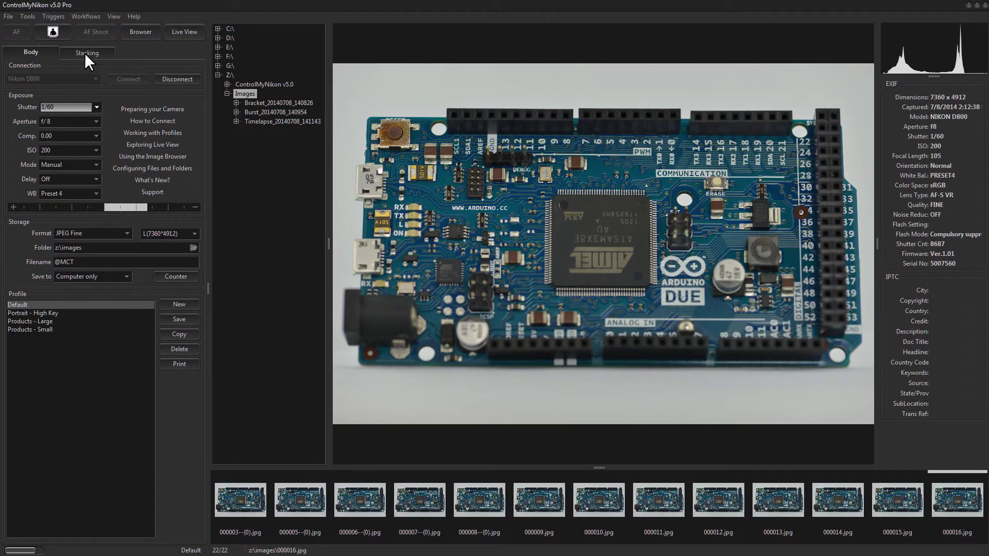
{"action": "left_click", "coordinate": [178, 32]}
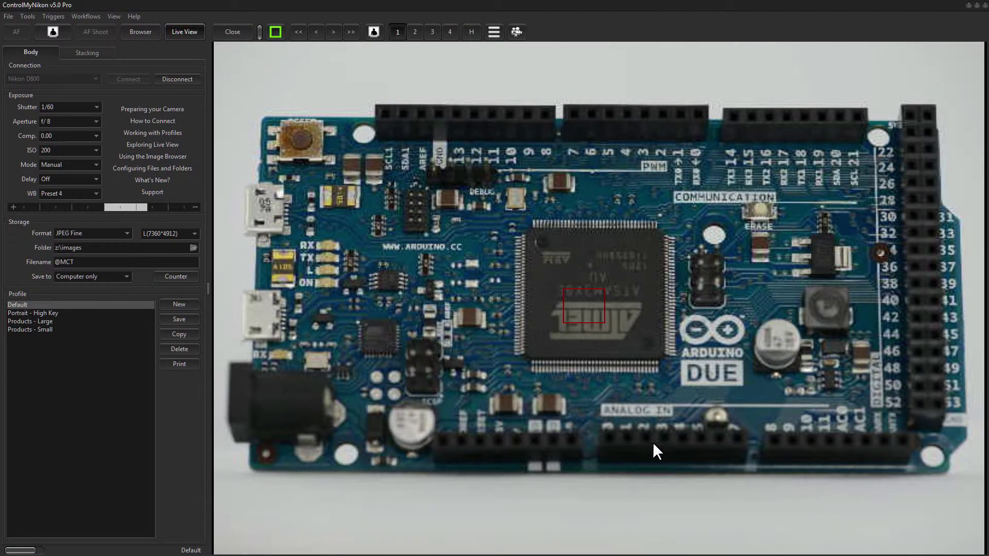
{"action": "left_click", "coordinate": [619, 448]}
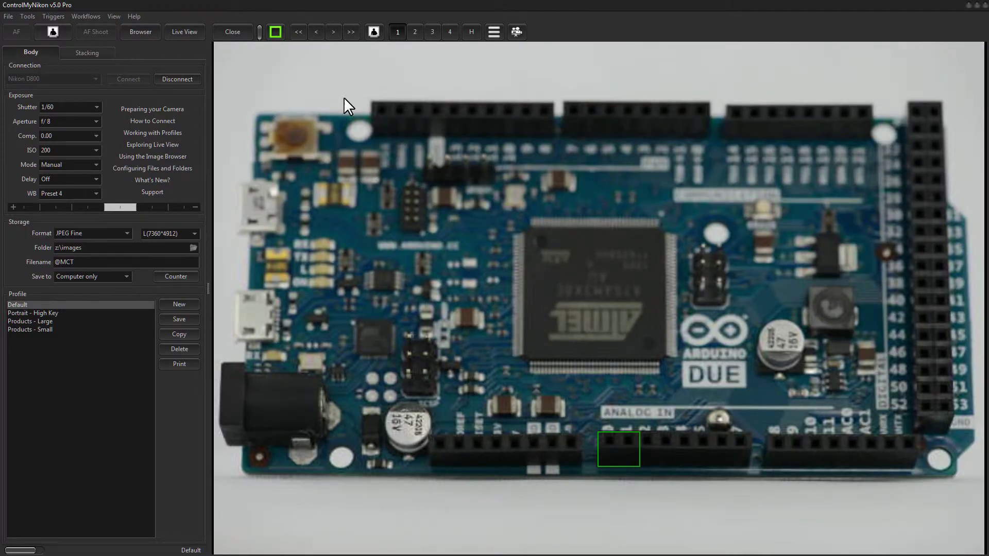
{"action": "left_click", "coordinate": [333, 32]}
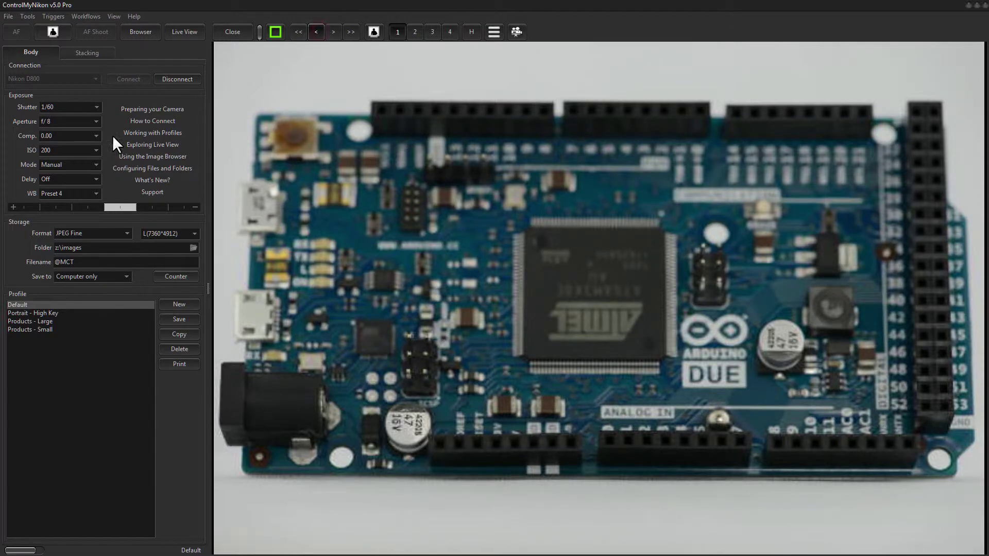
- In the Stacking controls, drive the focus away in medium increments to test the range, and bring it back to the board's near edge
{"action": "left_click", "coordinate": [87, 52]}
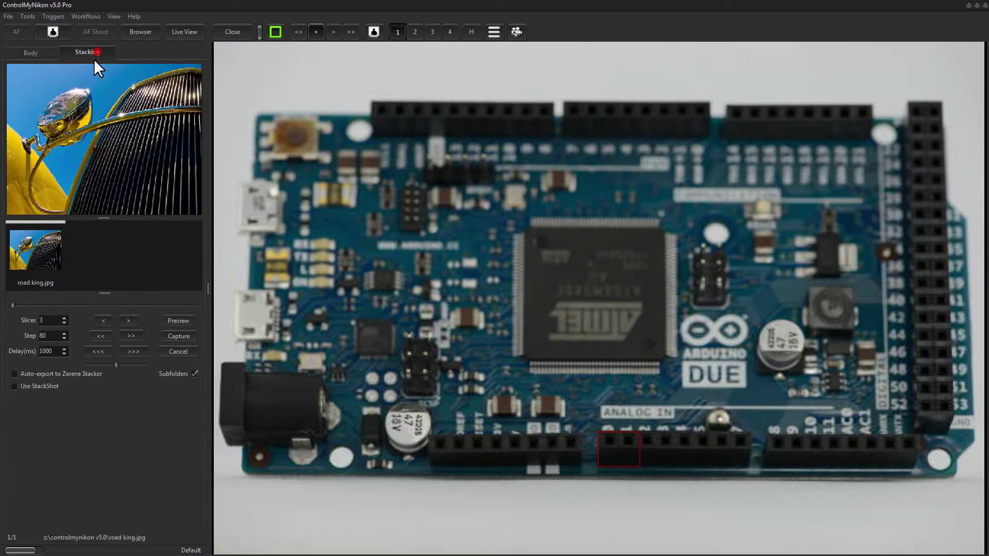
{"action": "left_click", "coordinate": [135, 335]}
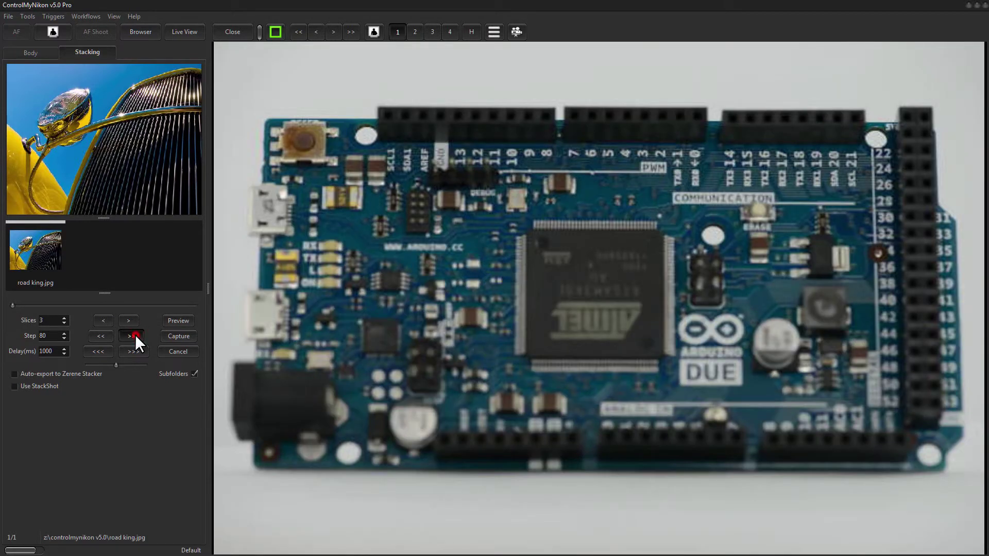
{"action": "left_click", "coordinate": [101, 335]}
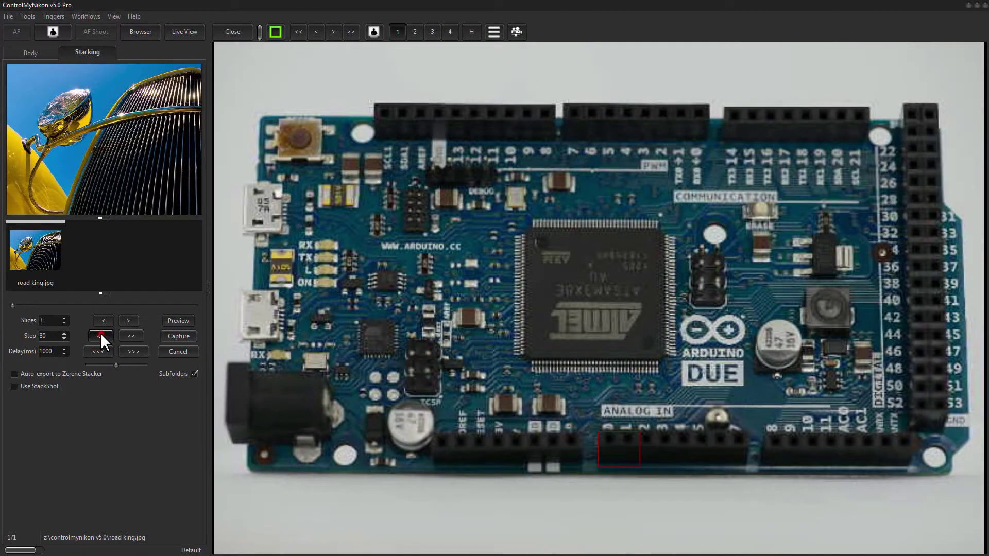
{"action": "left_click", "coordinate": [100, 334]}
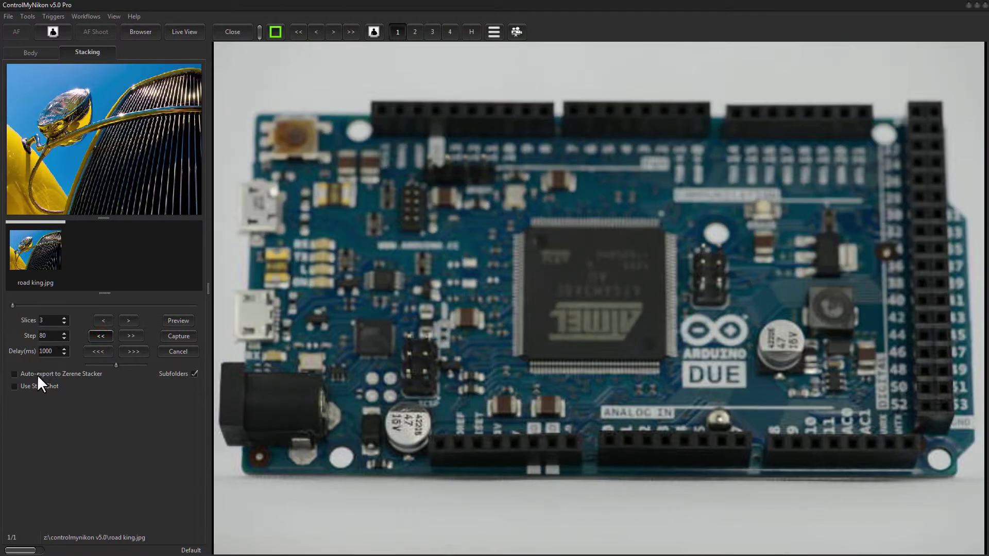